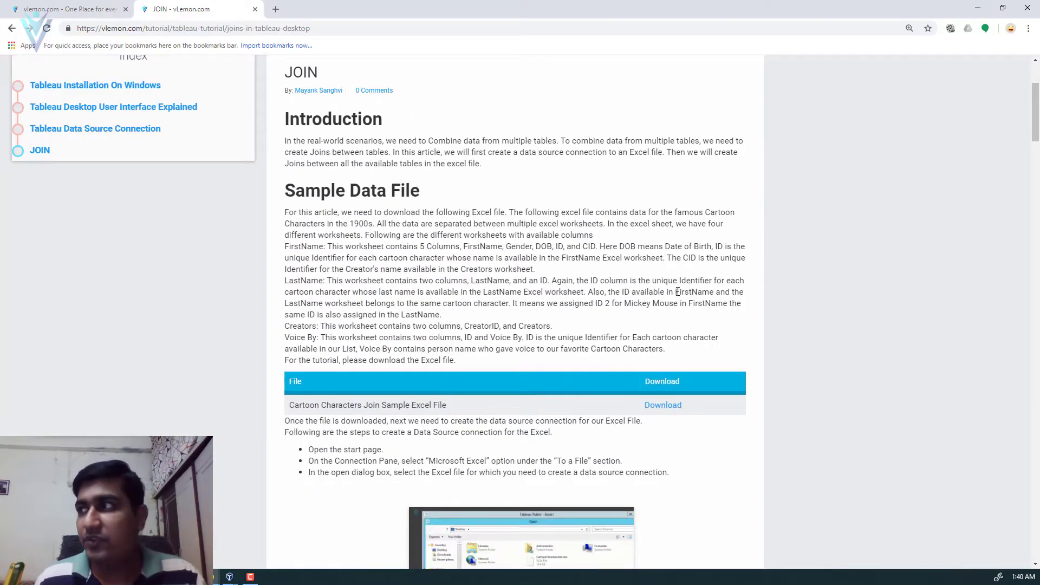
Examine the article's Sample Data File section describing the FirstName, LastName, Creators and Voice By worksheets and their columns.
{"action": "scroll", "coordinate": [677, 292], "scroll_direction": "down", "scroll_amount": 2}
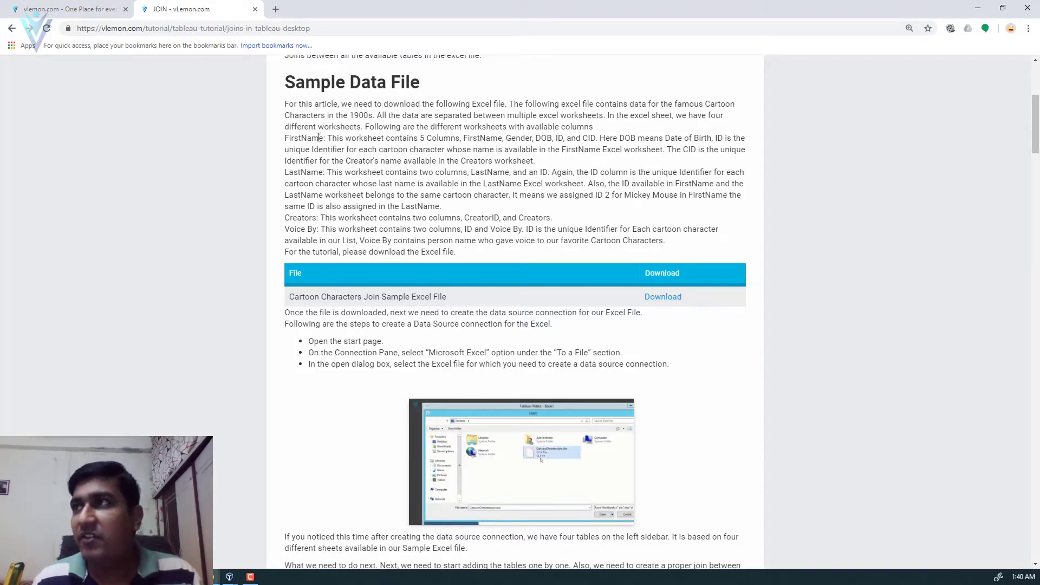
{"action": "double_click", "coordinate": [302, 138]}
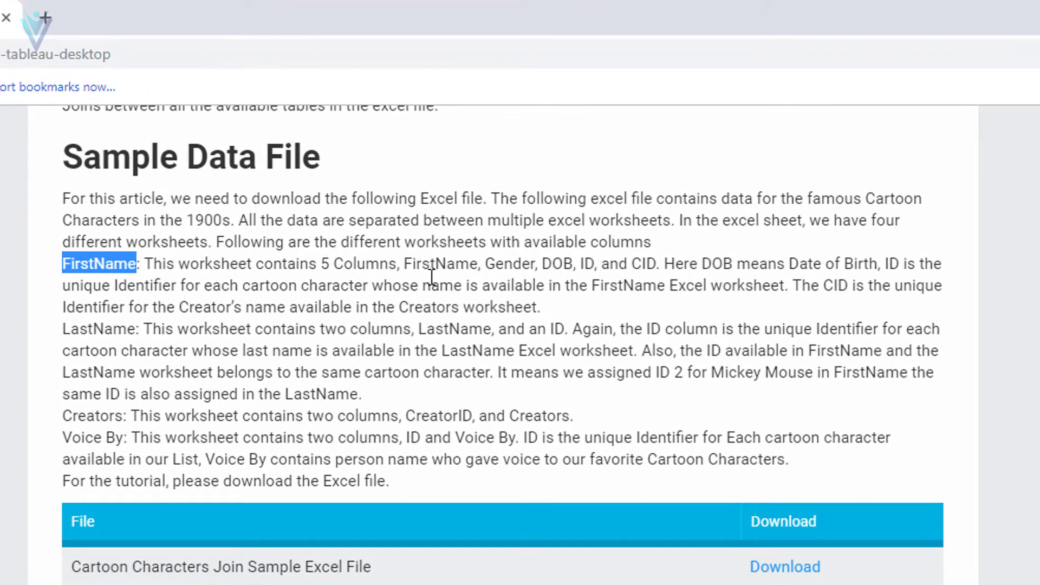
{"action": "left_click", "coordinate": [500, 269]}
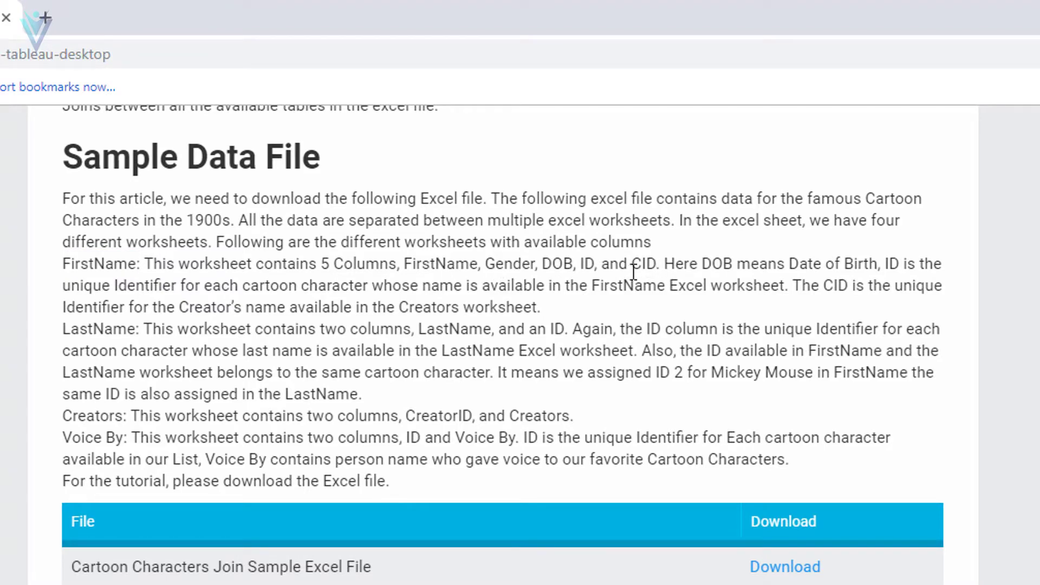
{"action": "double_click", "coordinate": [112, 326]}
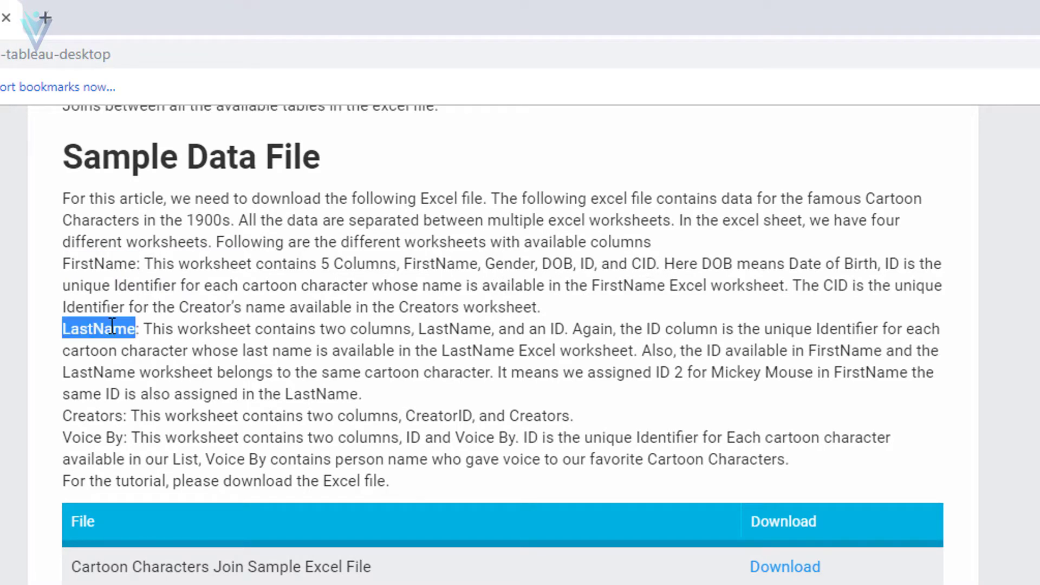
{"action": "double_click", "coordinate": [556, 329]}
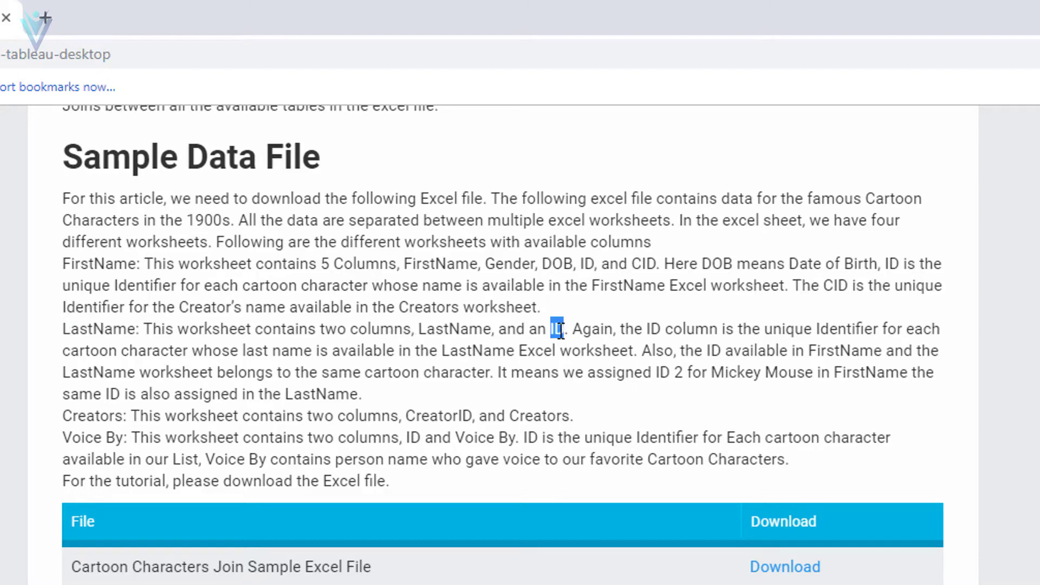
{"action": "double_click", "coordinate": [439, 331]}
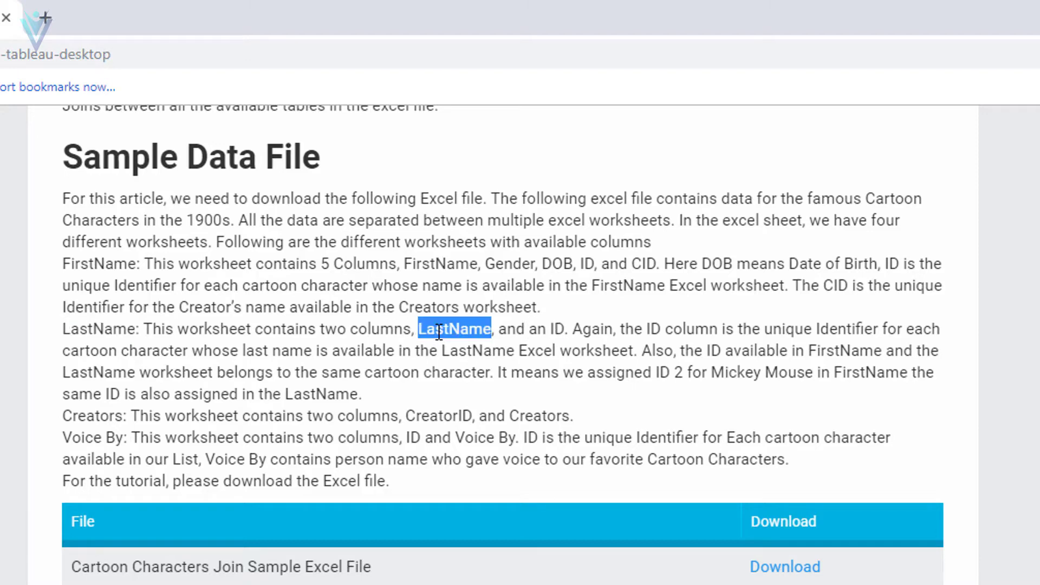
{"action": "double_click", "coordinate": [94, 417]}
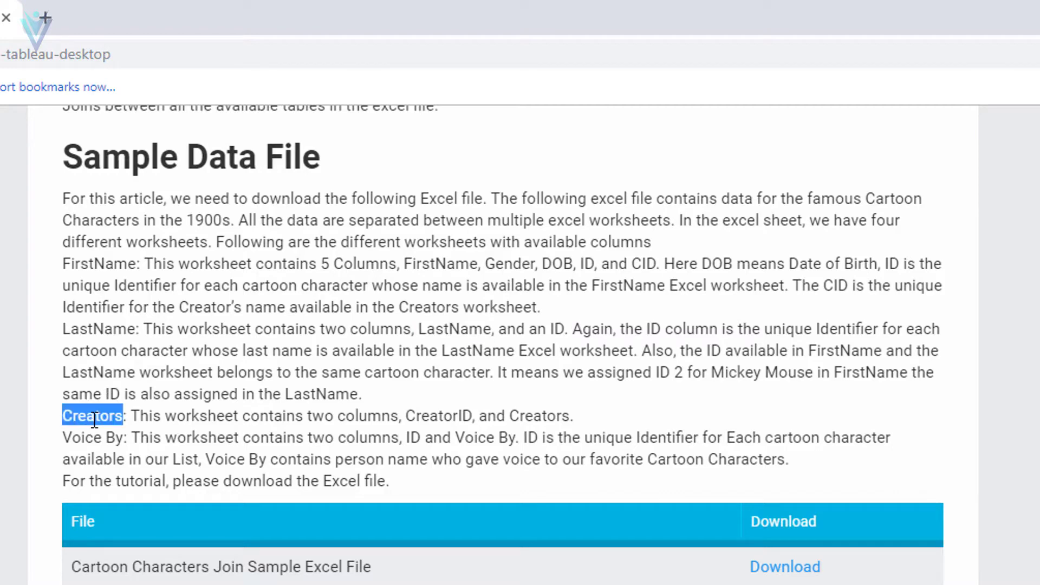
{"action": "double_click", "coordinate": [445, 417]}
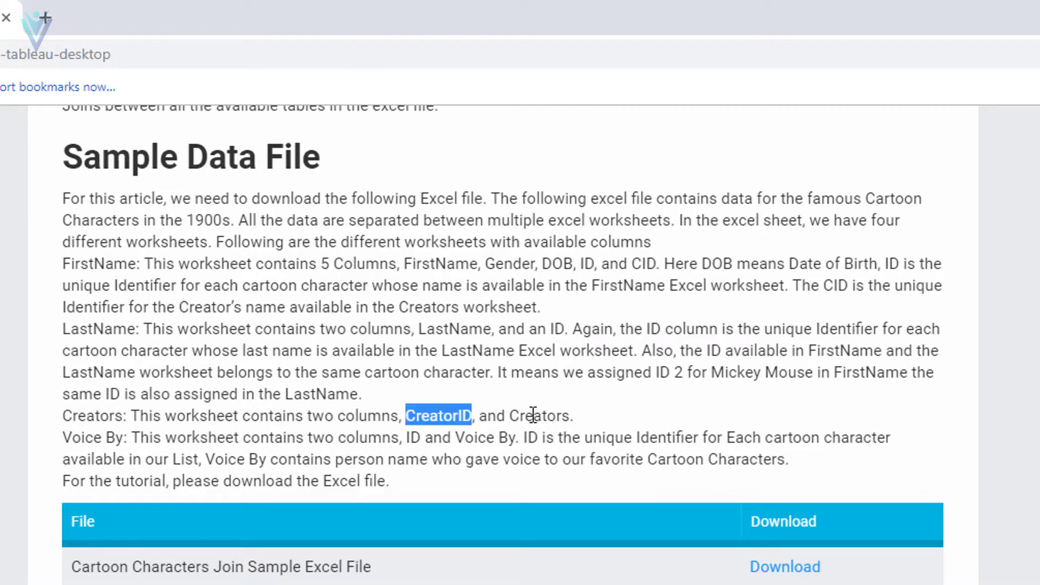
{"action": "left_click", "coordinate": [533, 414]}
{"action": "double_click", "coordinate": [533, 414]}
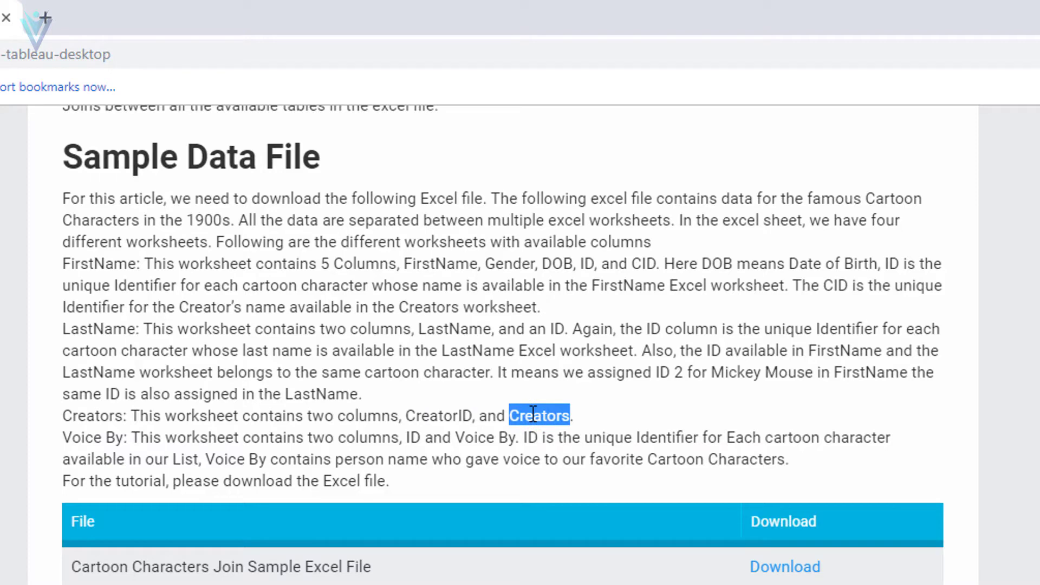
{"action": "left_click", "coordinate": [96, 432]}
{"action": "double_click", "coordinate": [97, 432]}
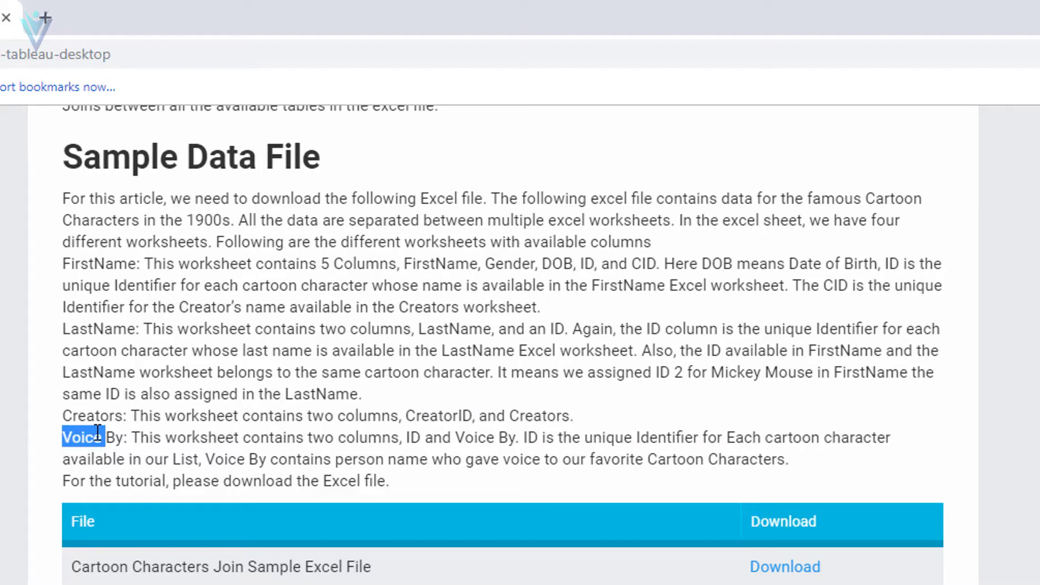
{"action": "left_click", "coordinate": [458, 451]}
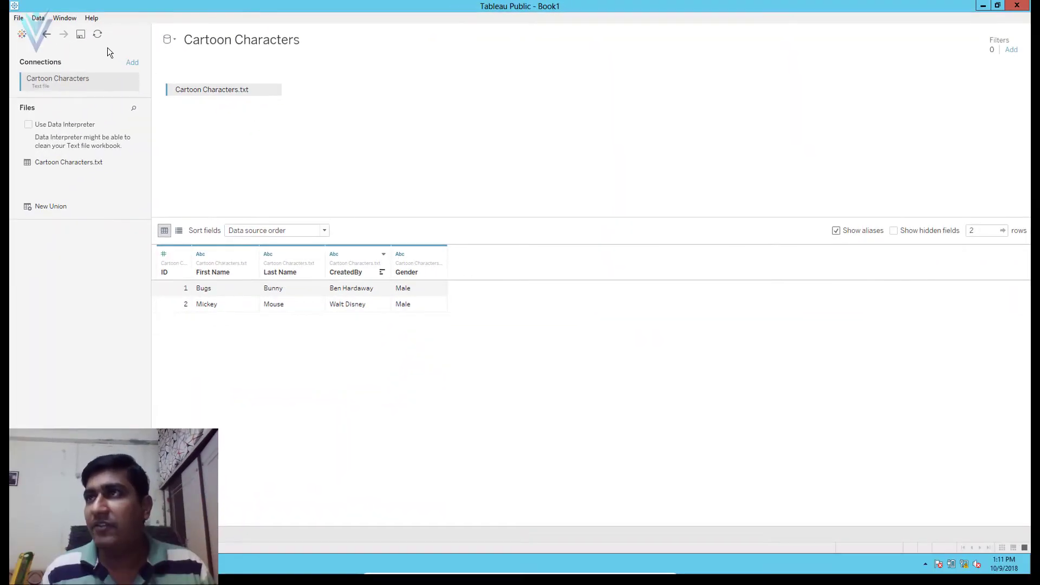
Switch to Tableau Public, create a new workbook and show its start page with the connection options.
{"action": "left_click", "coordinate": [16, 19]}
{"action": "left_click", "coordinate": [34, 31]}
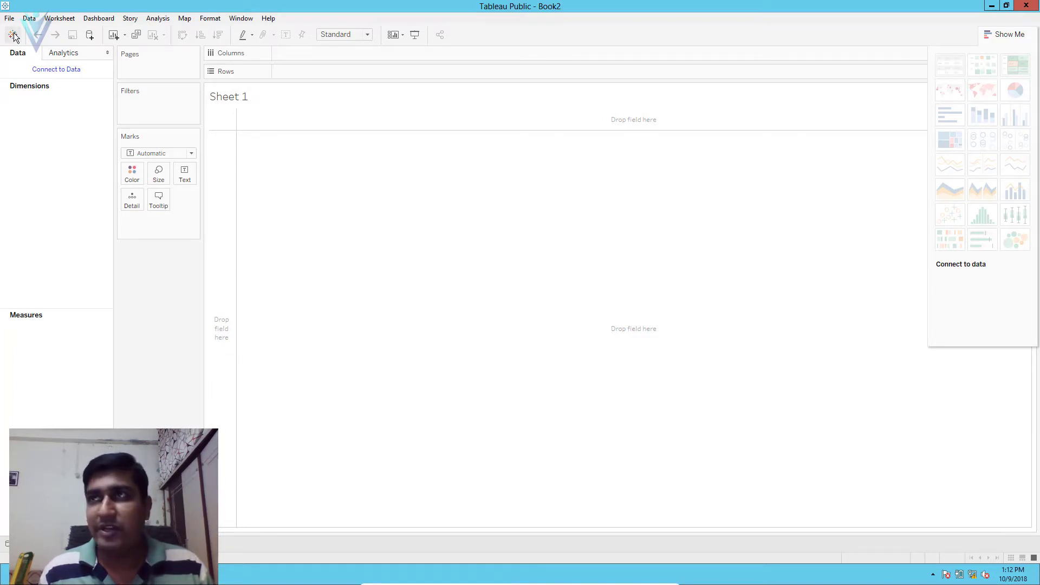
{"action": "left_click", "coordinate": [38, 69]}
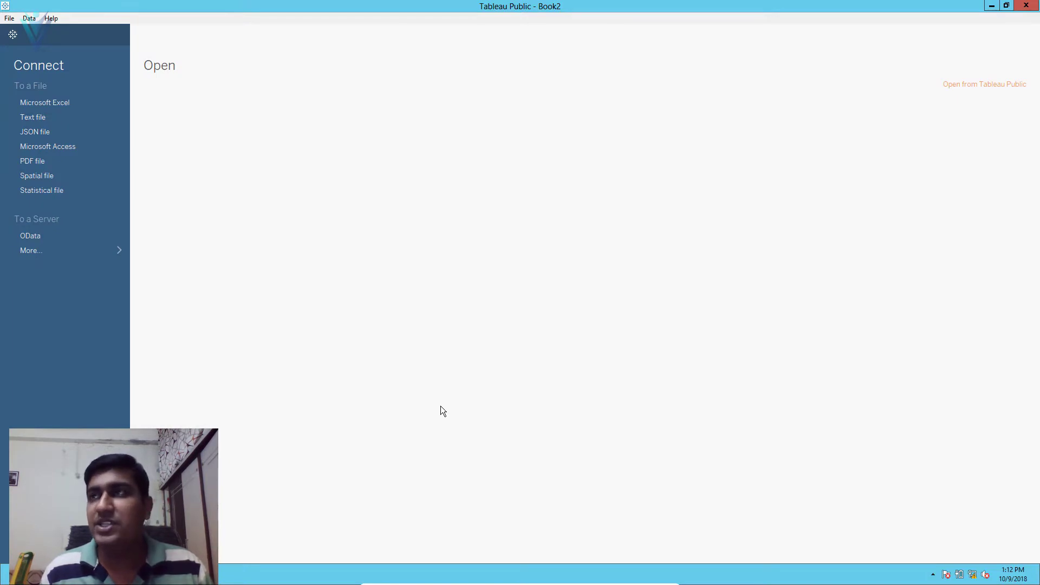
{"action": "left_click", "coordinate": [49, 103]}
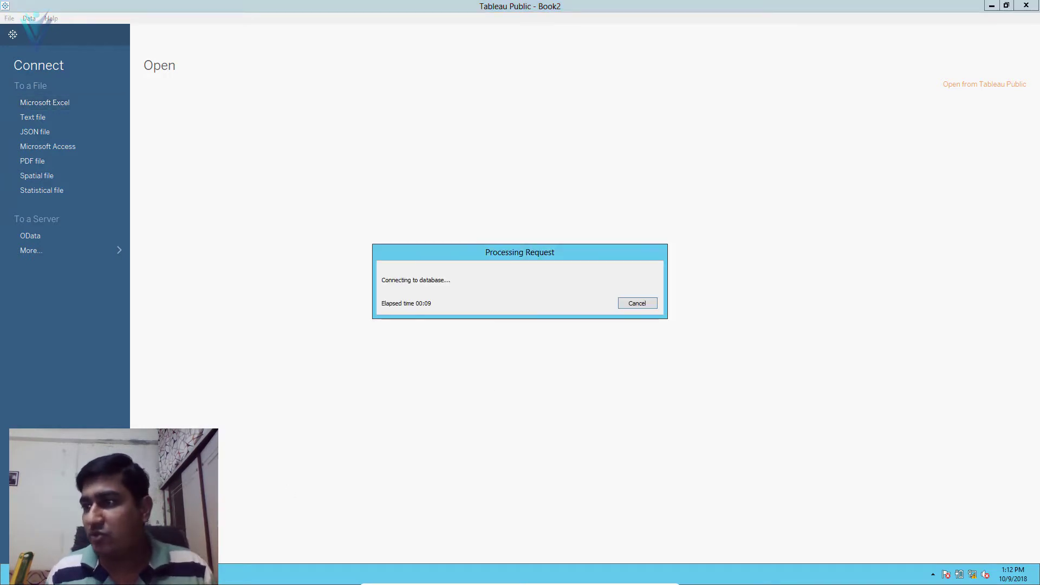
{"action": "left_click", "coordinate": [201, 574]}
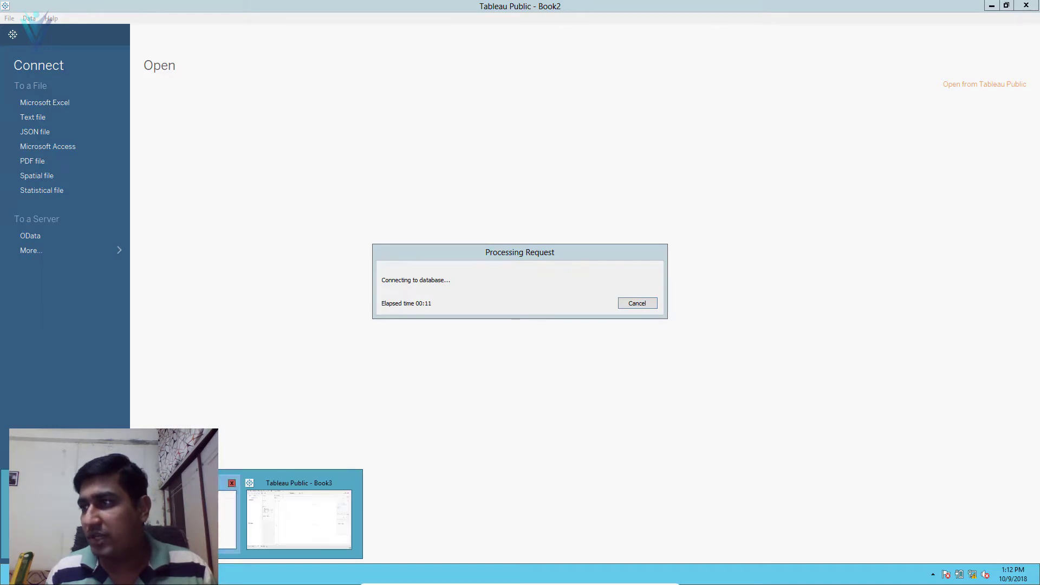
{"action": "left_click", "coordinate": [347, 483]}
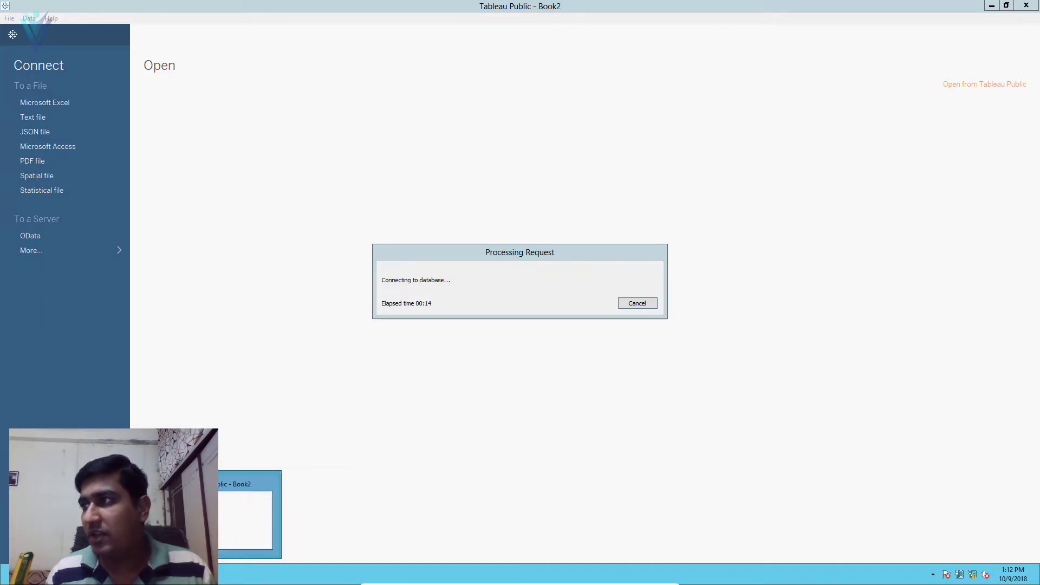
{"action": "left_click", "coordinate": [274, 484]}
{"action": "left_click", "coordinate": [1026, 5]}
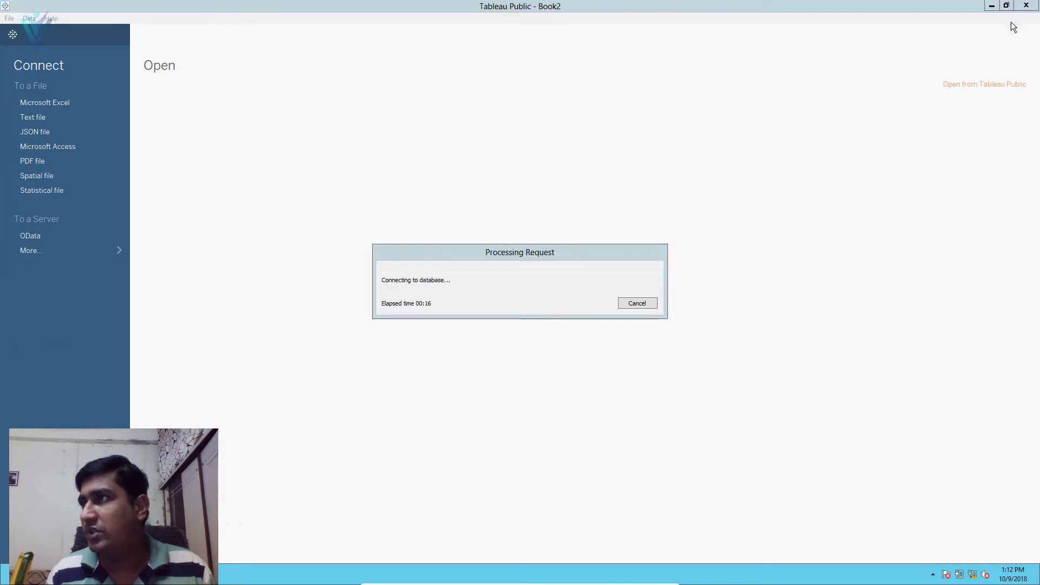
{"action": "left_click", "coordinate": [633, 305]}
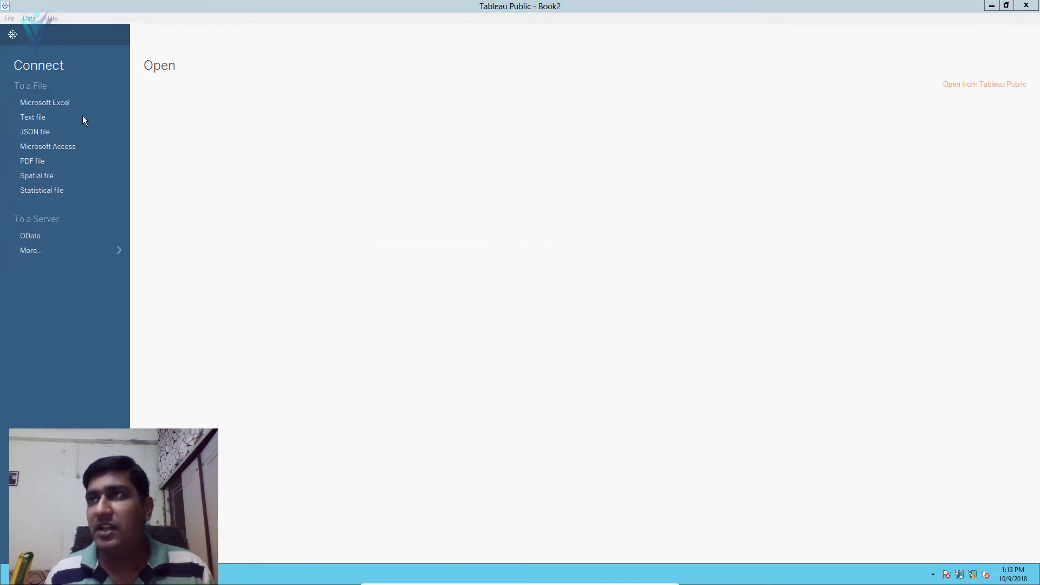
Connect to the Microsoft Excel file CartoonChractersJoin.xlsx on the Desktop.
{"action": "left_click", "coordinate": [57, 102]}
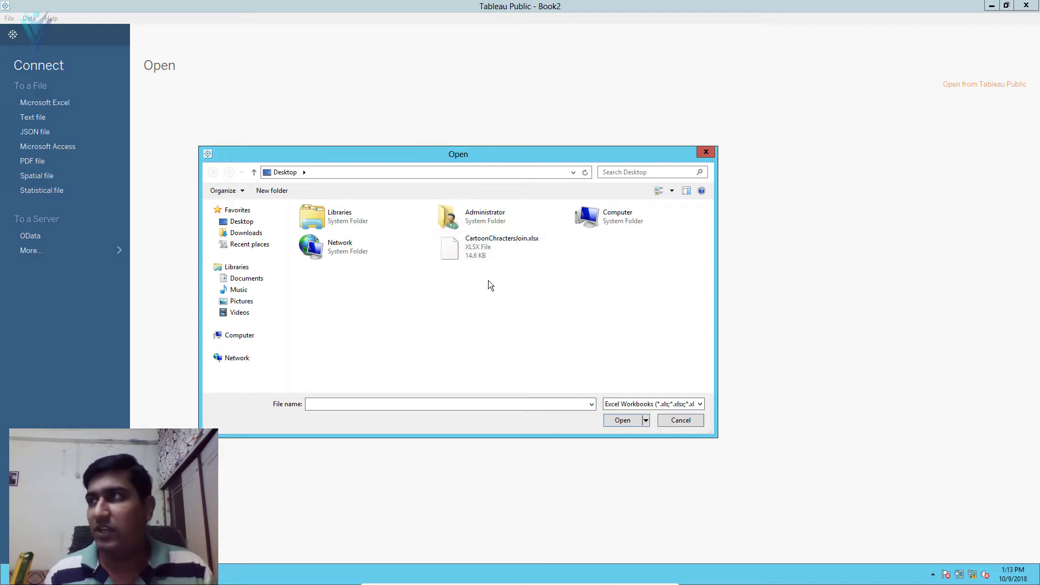
{"action": "left_click", "coordinate": [481, 253]}
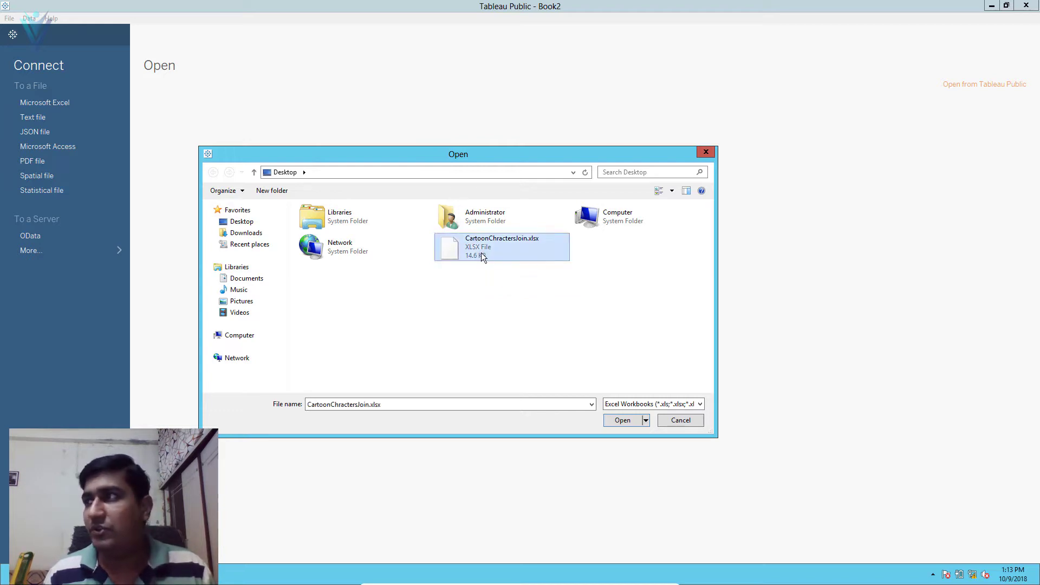
{"action": "left_click", "coordinate": [625, 421]}
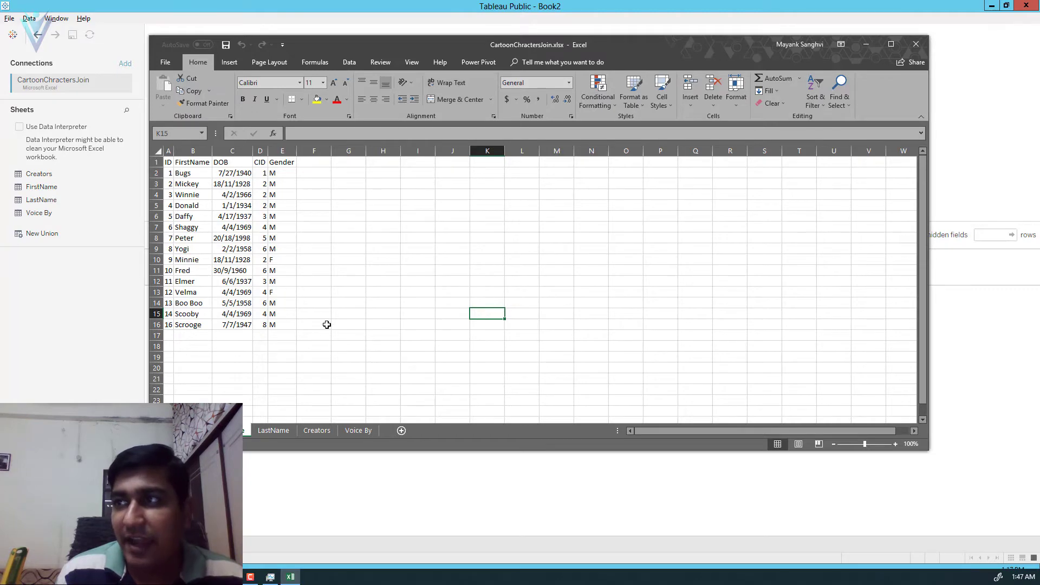
Review the LastName, Creators and Voice By worksheets of CartoonChractersJoin.xlsx in Excel.
{"action": "left_click", "coordinate": [291, 434]}
{"action": "left_click", "coordinate": [317, 432]}
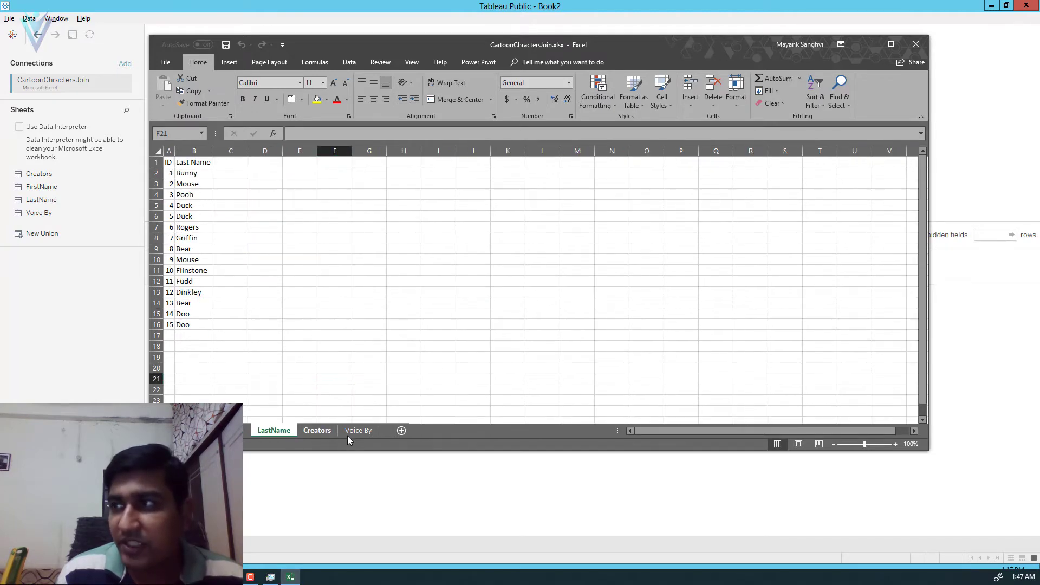
{"action": "left_click", "coordinate": [358, 432]}
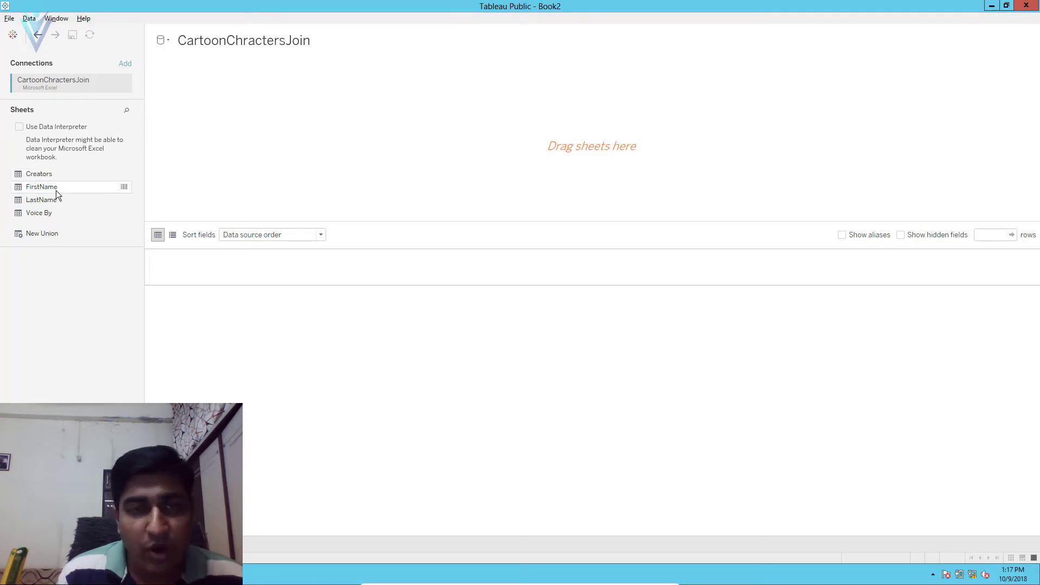
Add the FirstName sheet to the empty data source canvas in Tableau Public and remove it again.
{"action": "left_click_drag", "start_coordinate": [53, 187], "coordinate": [279, 159]}
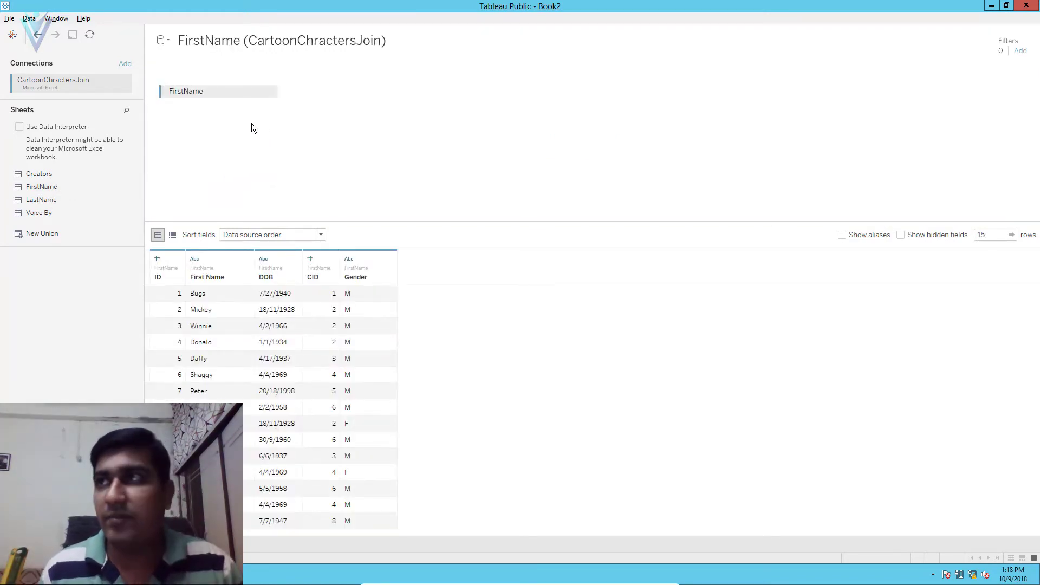
{"action": "left_click", "coordinate": [268, 93]}
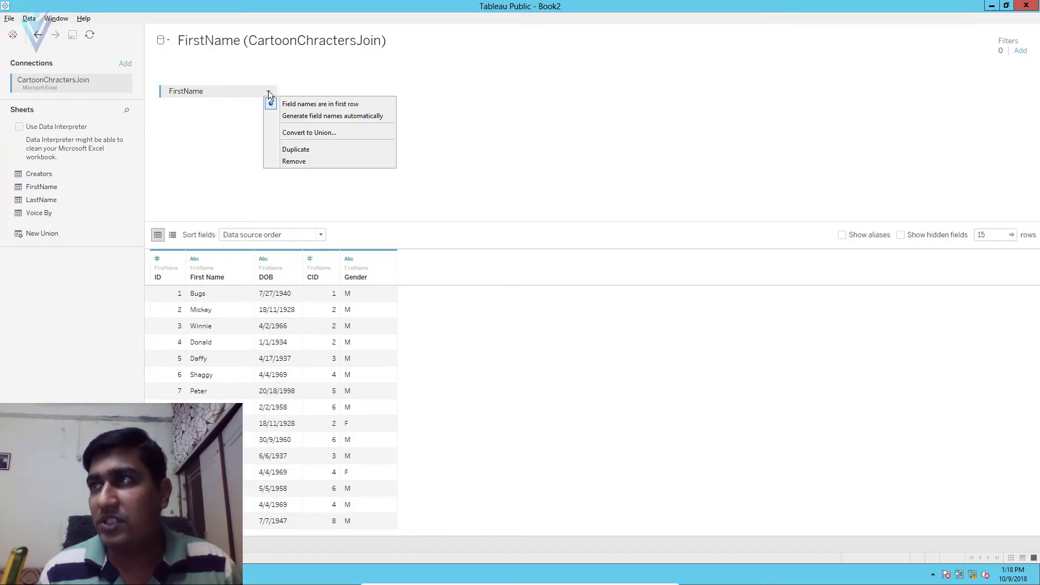
{"action": "left_click", "coordinate": [306, 163]}
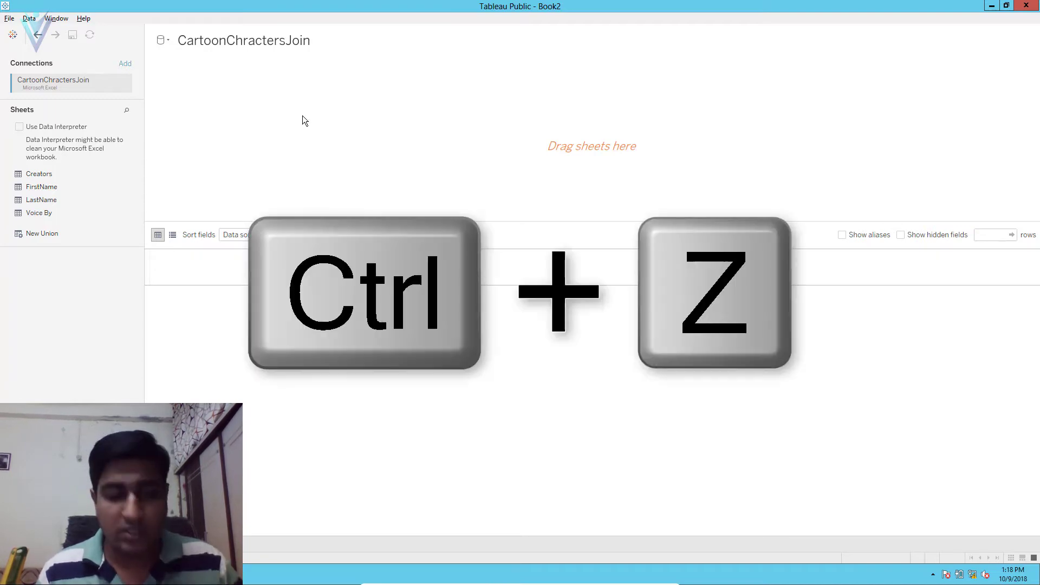
Undo the removal of the FirstName sheet, and redo it.
{"action": "key", "text": "ctrl+z"}
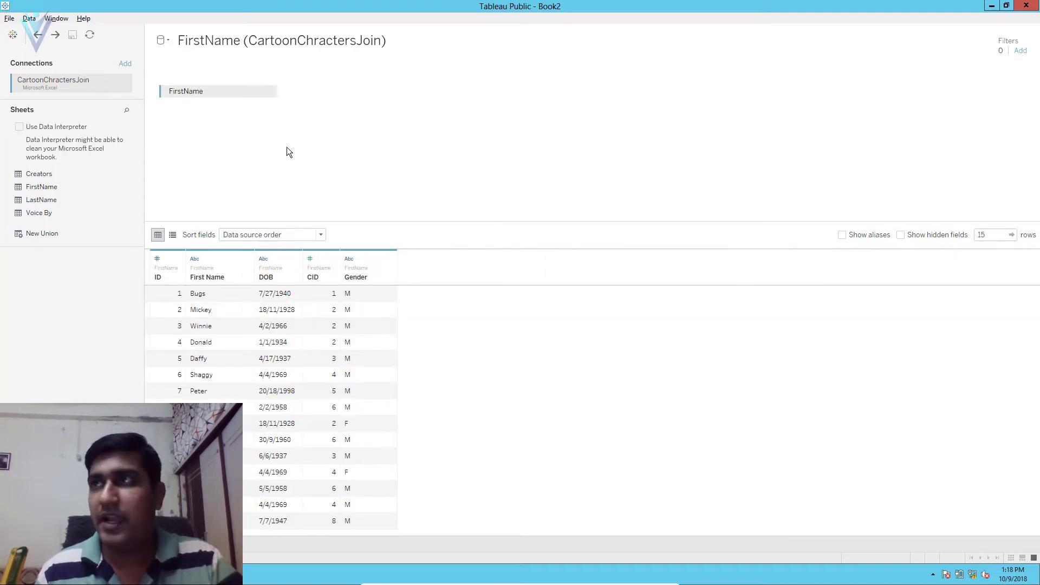
{"action": "key", "text": "ctrl+y"}
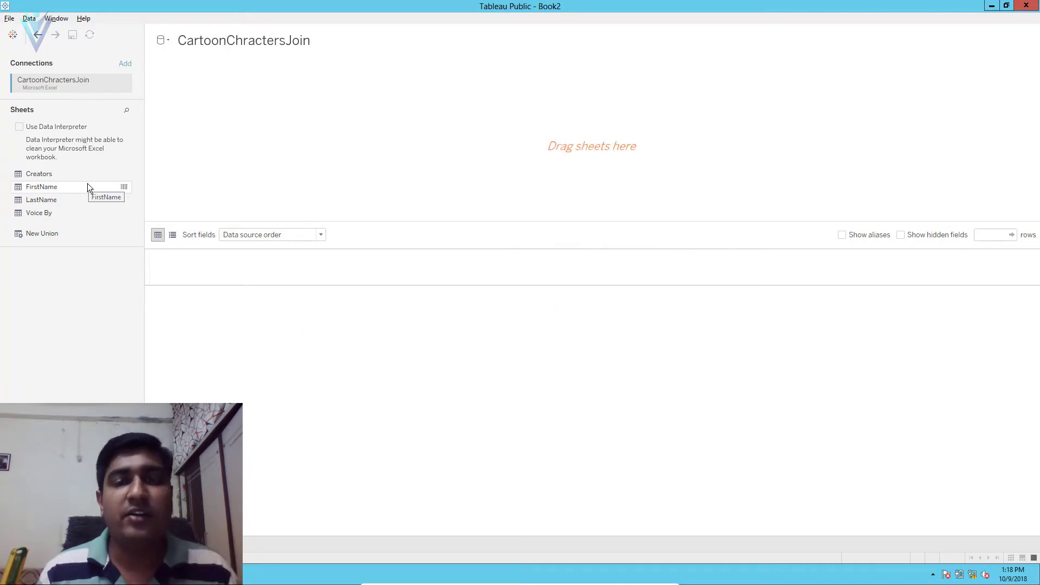
Add the FirstName and LastName sheets to the canvas as joined tables, and check the ID column of each table.
{"action": "double_click", "coordinate": [41, 187]}
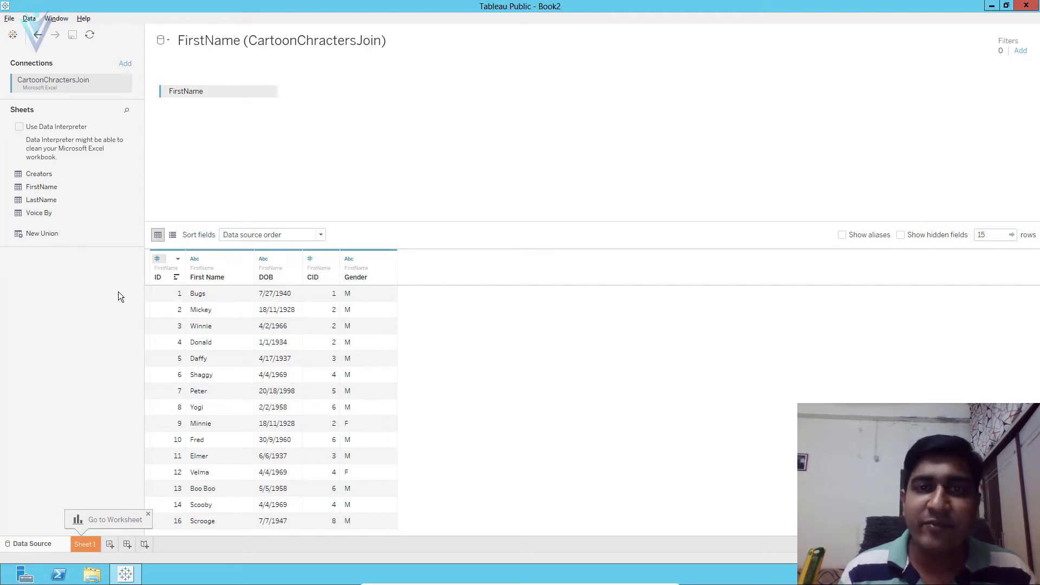
{"action": "double_click", "coordinate": [37, 200]}
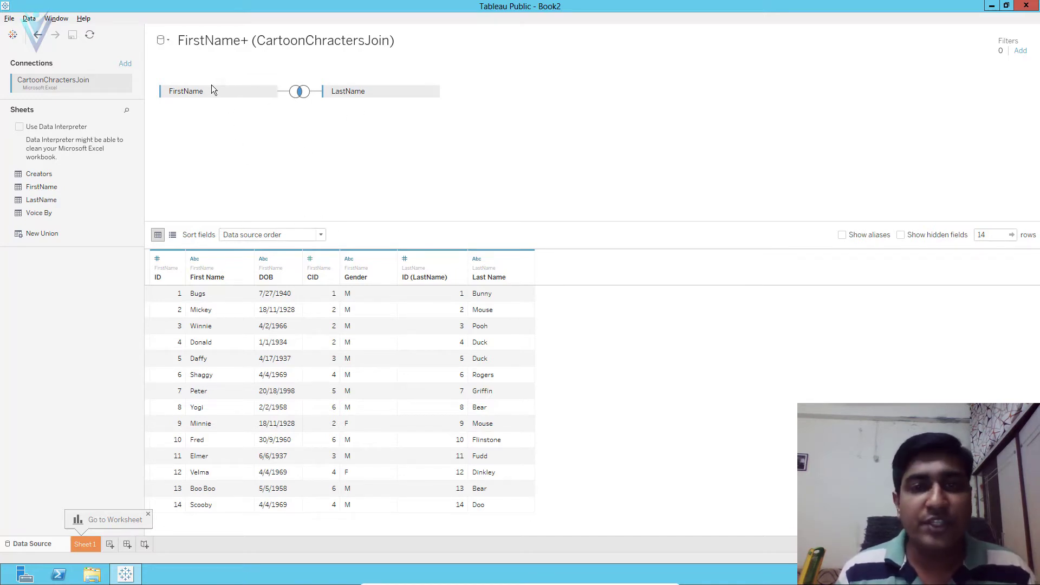
{"action": "left_click", "coordinate": [165, 278]}
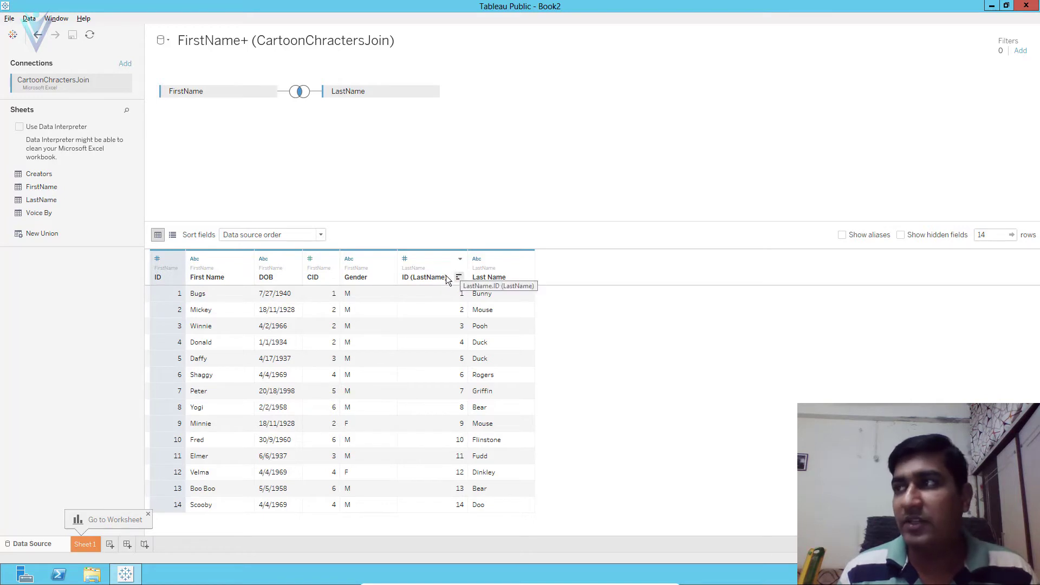
{"action": "left_click", "coordinate": [422, 282]}
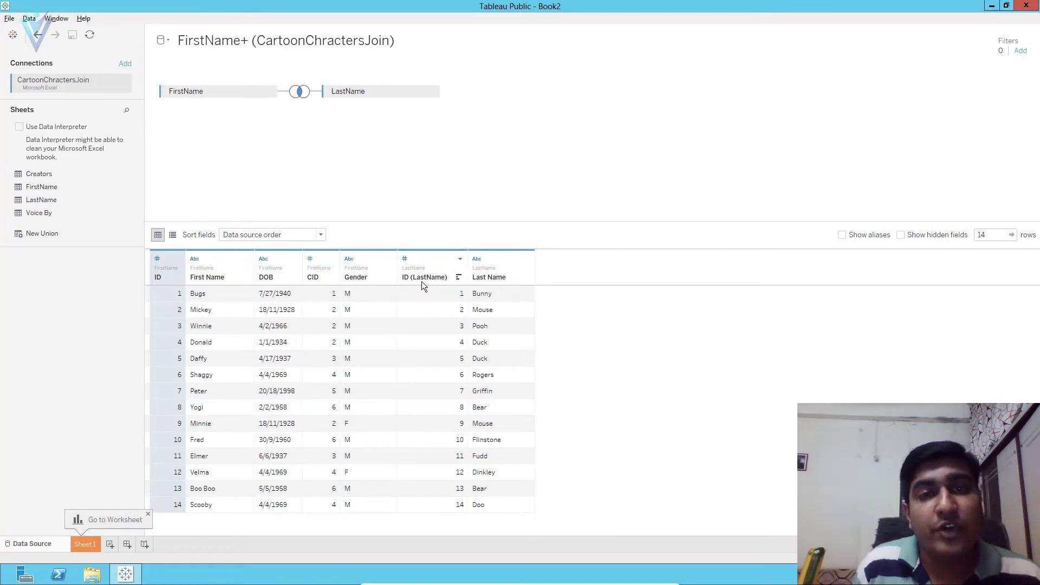
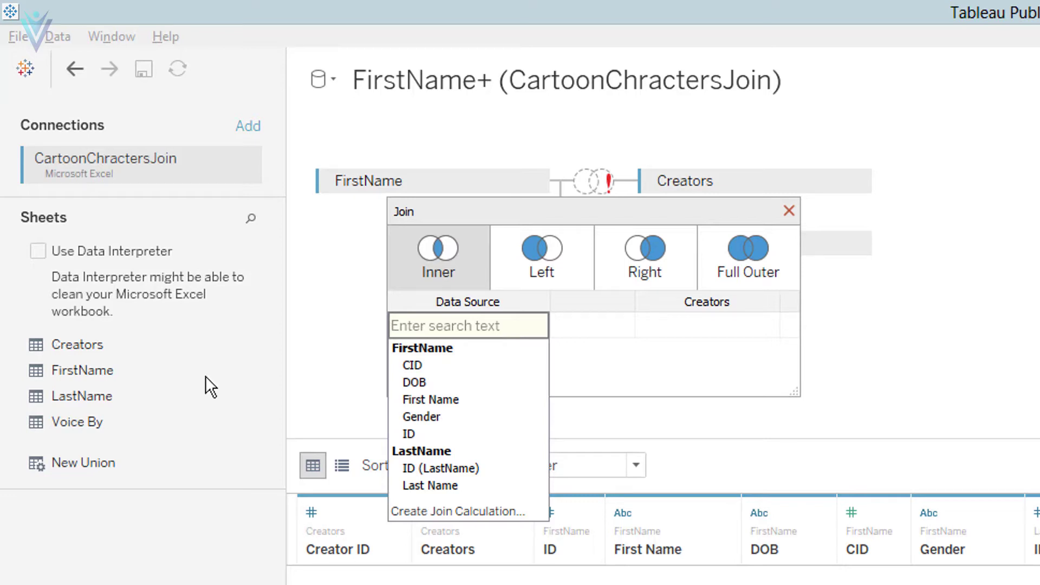
Inner join the Creators table on CID = Creator ID, and remove Creators from the canvas again.
{"action": "left_click", "coordinate": [421, 366]}
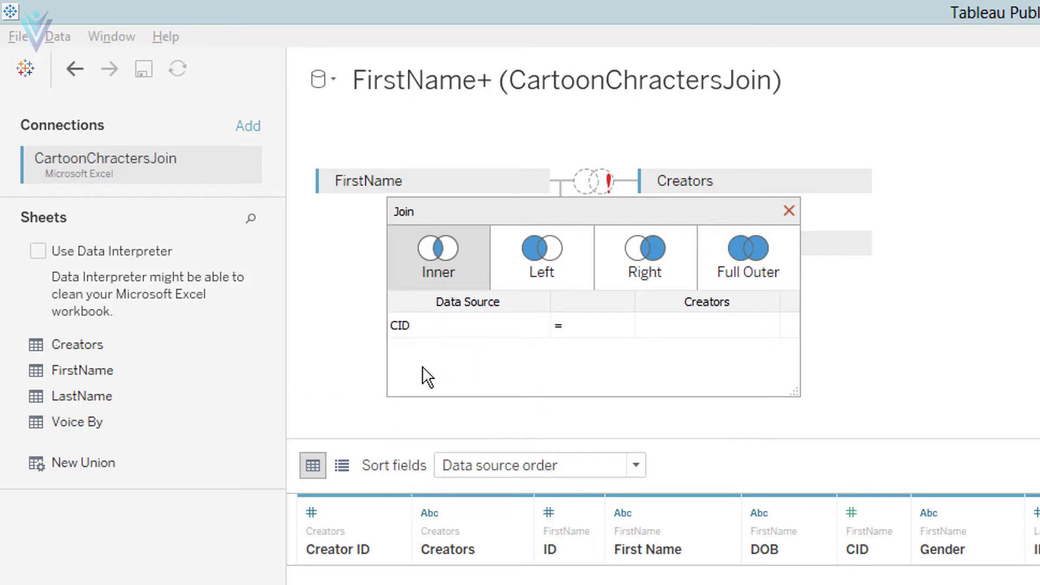
{"action": "left_click", "coordinate": [711, 334]}
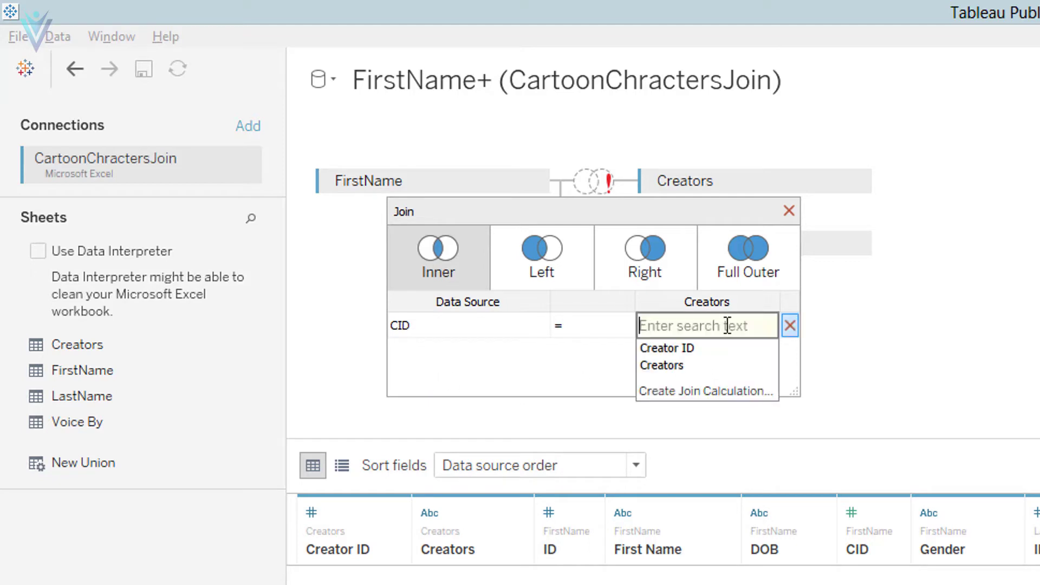
{"action": "left_click", "coordinate": [701, 346]}
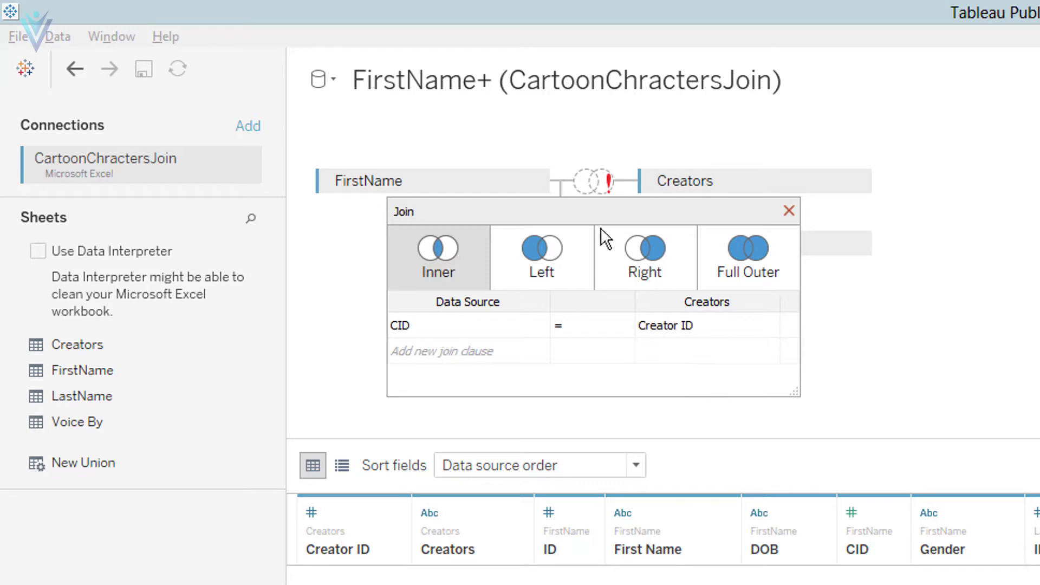
{"action": "left_click_drag", "start_coordinate": [594, 209], "coordinate": [1015, 217]}
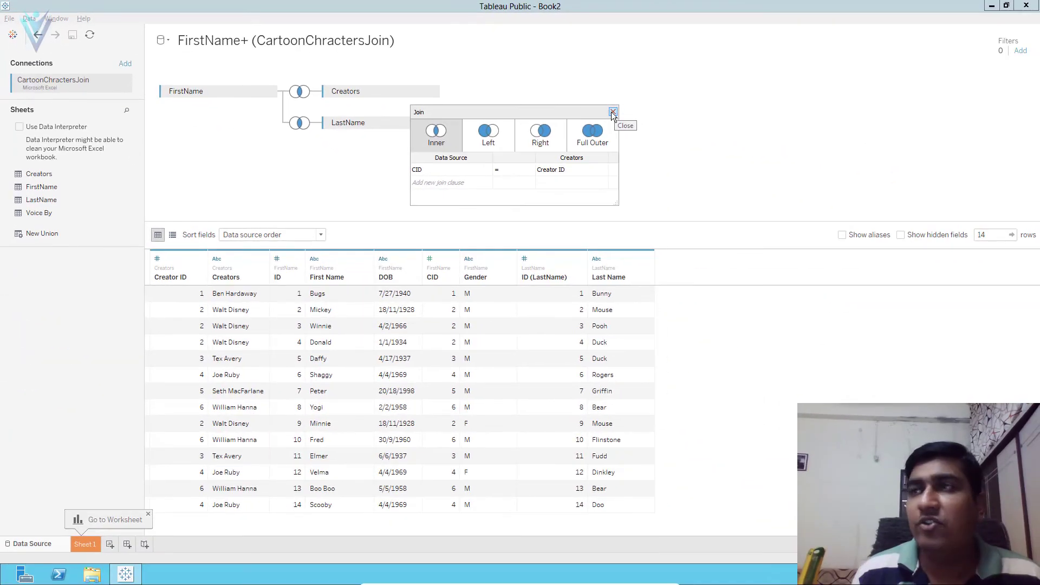
{"action": "left_click", "coordinate": [612, 111]}
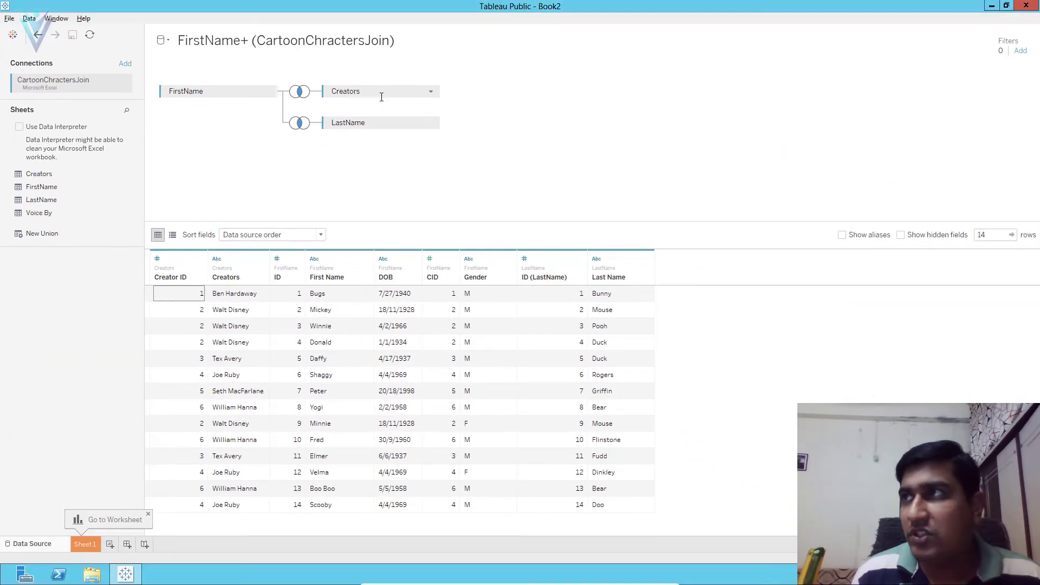
{"action": "left_click", "coordinate": [431, 93]}
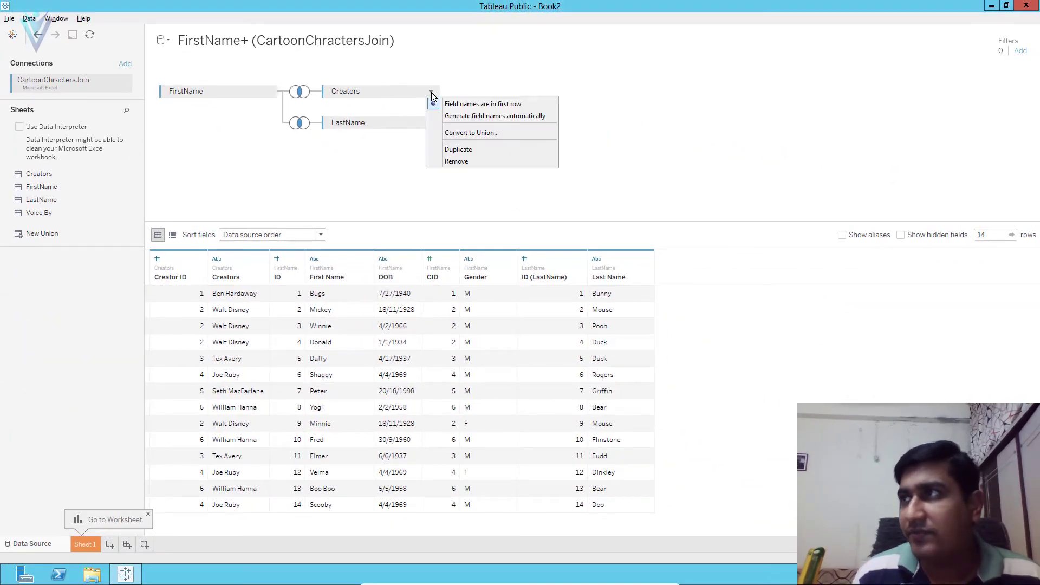
{"action": "left_click", "coordinate": [455, 161]}
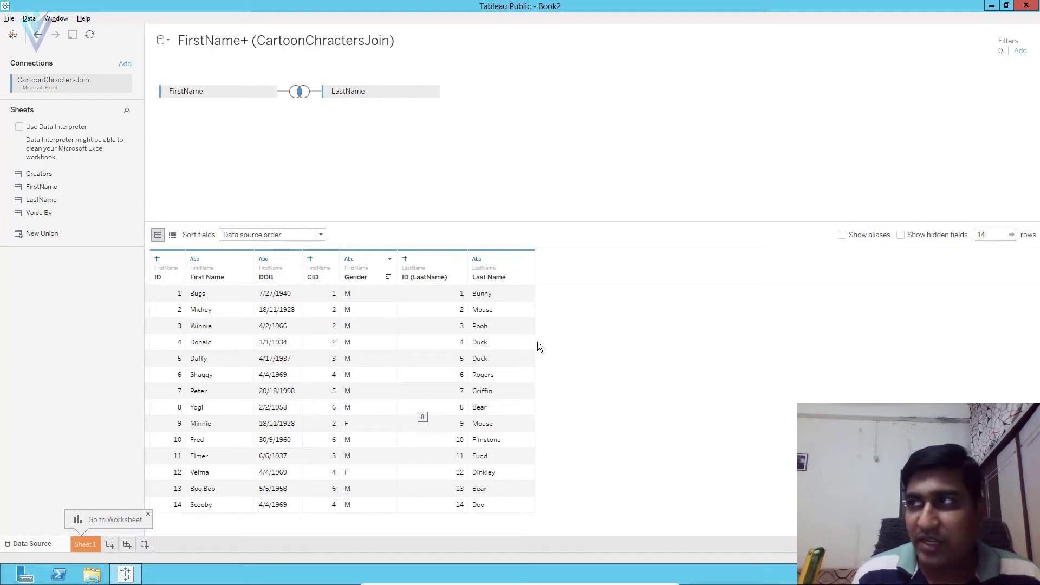
Hide the DOB, CID and Gender columns of the FirstName table in the data grid.
{"action": "left_click", "coordinate": [275, 275]}
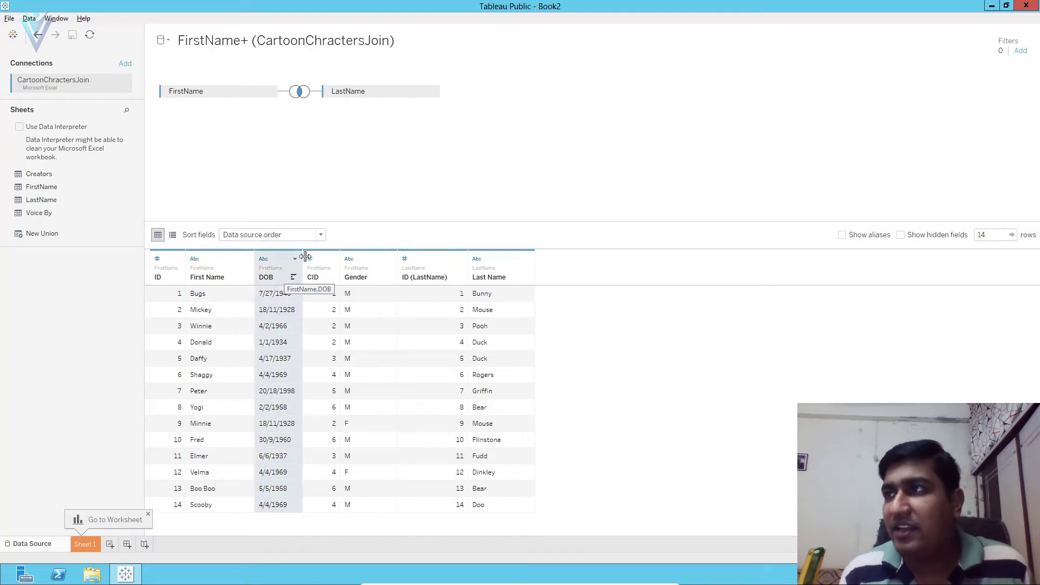
{"action": "right_click", "coordinate": [274, 266]}
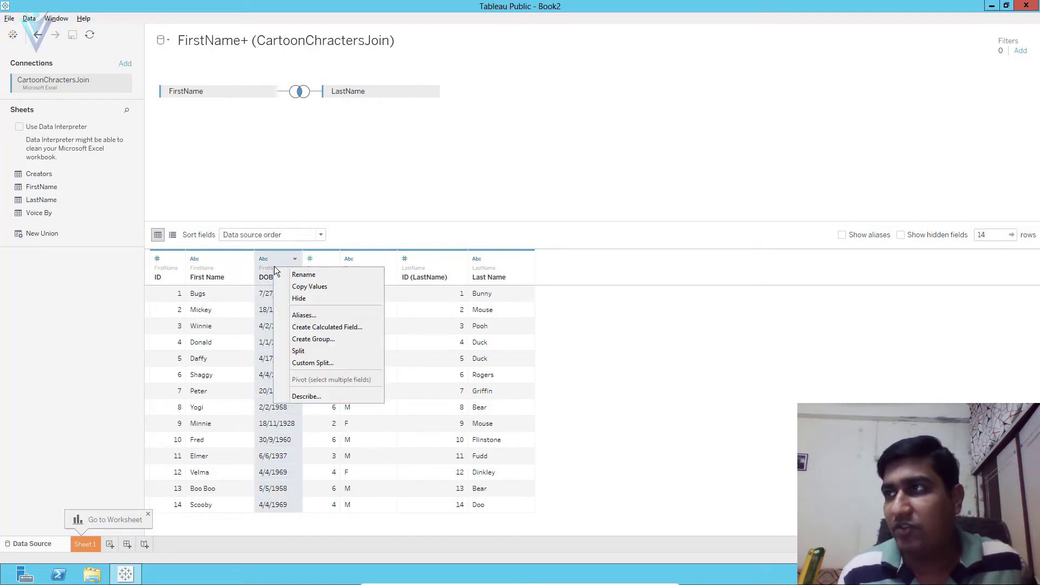
{"action": "left_click", "coordinate": [275, 261]}
{"action": "left_click", "coordinate": [295, 259]}
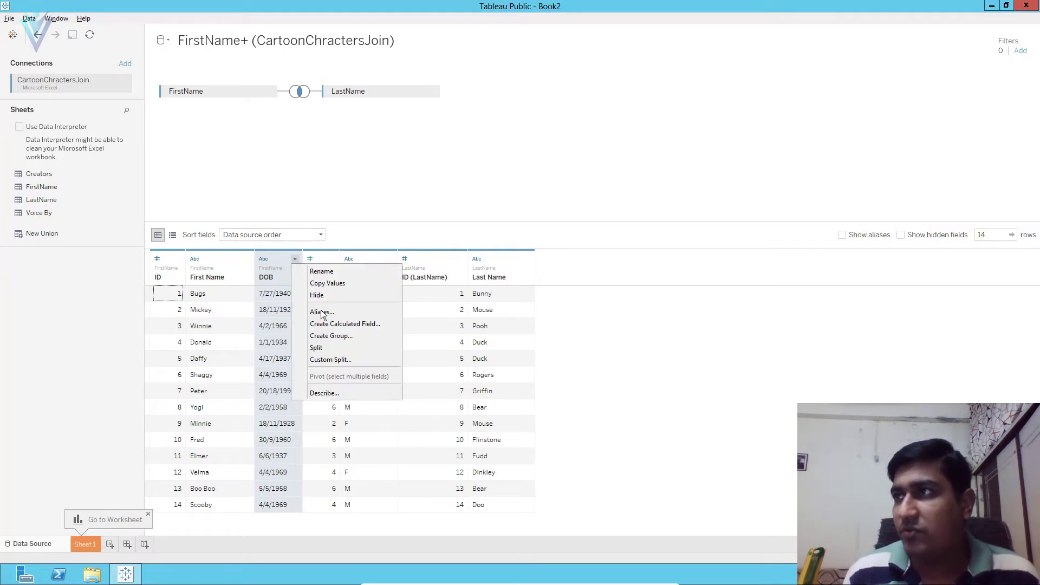
{"action": "left_click", "coordinate": [316, 295]}
{"action": "left_click", "coordinate": [284, 258]}
{"action": "left_click", "coordinate": [304, 296]}
{"action": "left_click", "coordinate": [304, 258]}
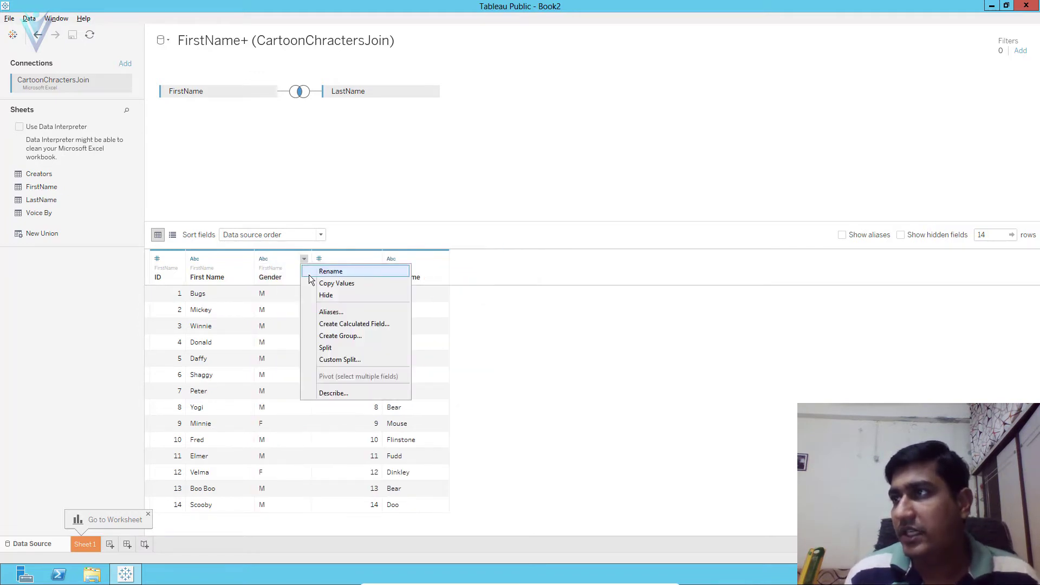
{"action": "left_click", "coordinate": [326, 295]}
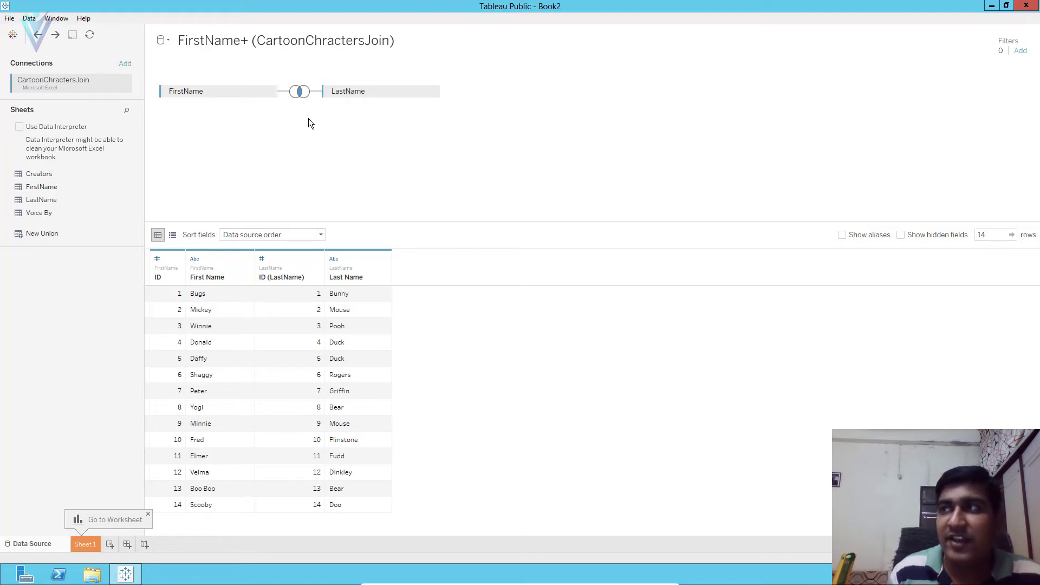
Compare the First Name and Last Name values in the ID 2 row of the data grid.
{"action": "left_click", "coordinate": [213, 314]}
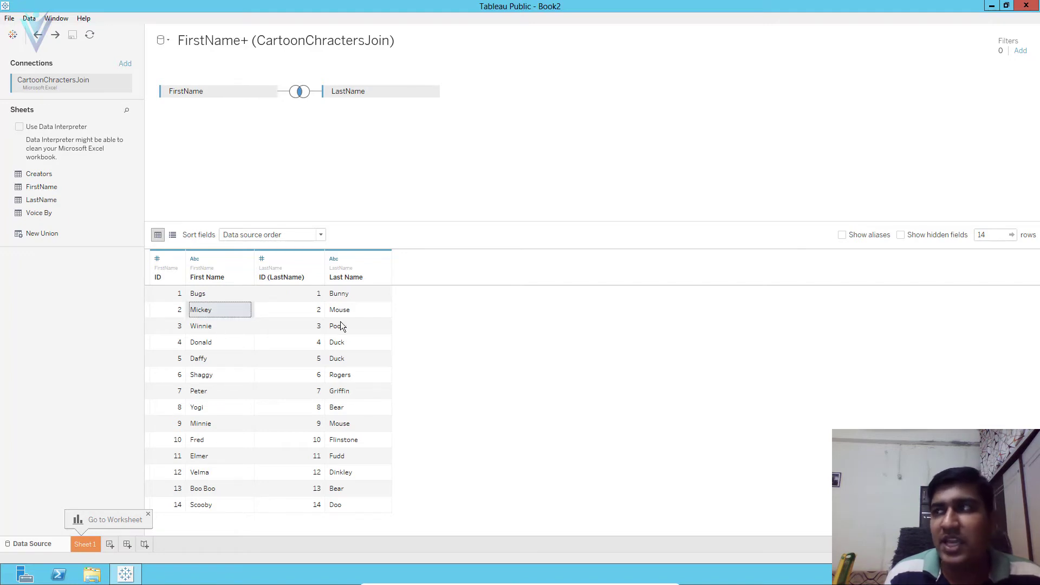
{"action": "left_click", "coordinate": [350, 315]}
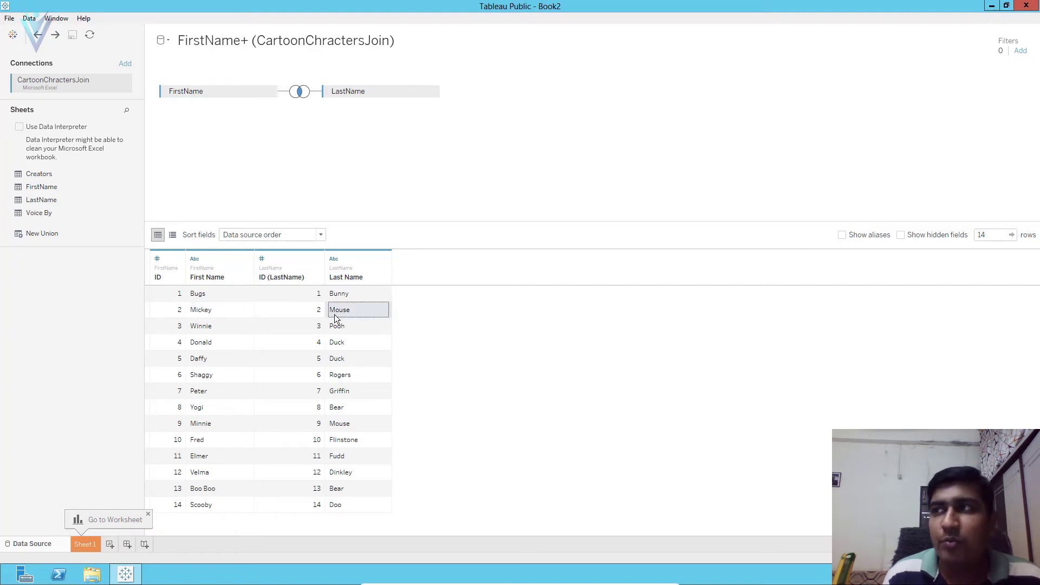
{"action": "left_click", "coordinate": [211, 313]}
{"action": "left_click", "coordinate": [344, 314]}
{"action": "left_click", "coordinate": [233, 314]}
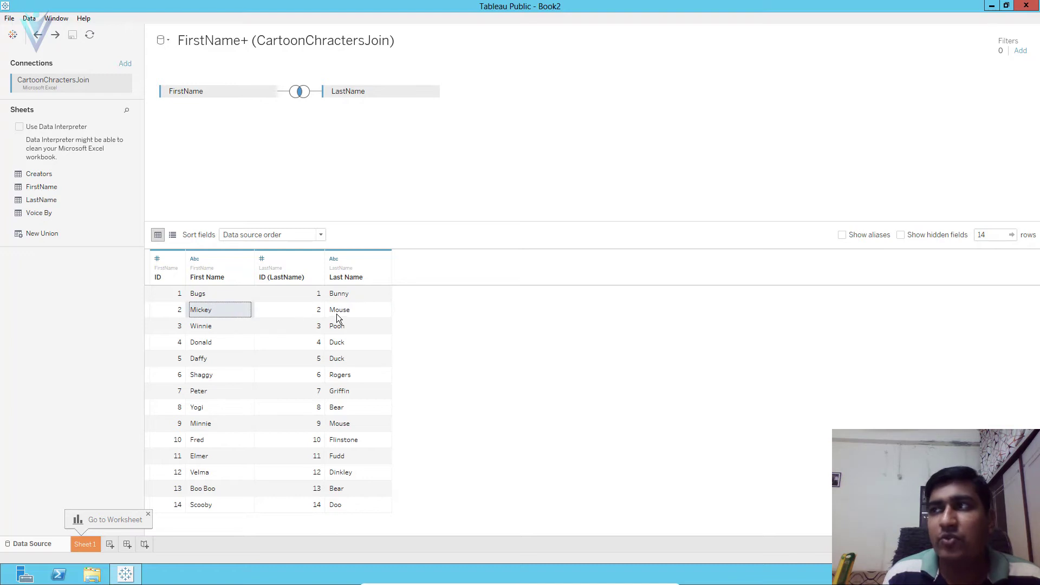
{"action": "left_click", "coordinate": [340, 317]}
{"action": "left_click", "coordinate": [208, 315]}
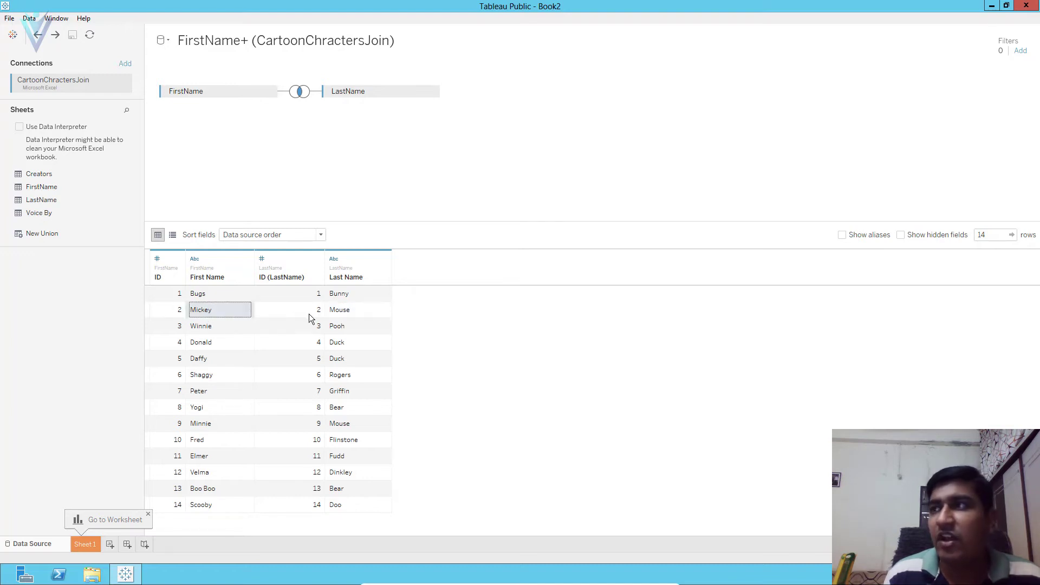
{"action": "left_click", "coordinate": [337, 319]}
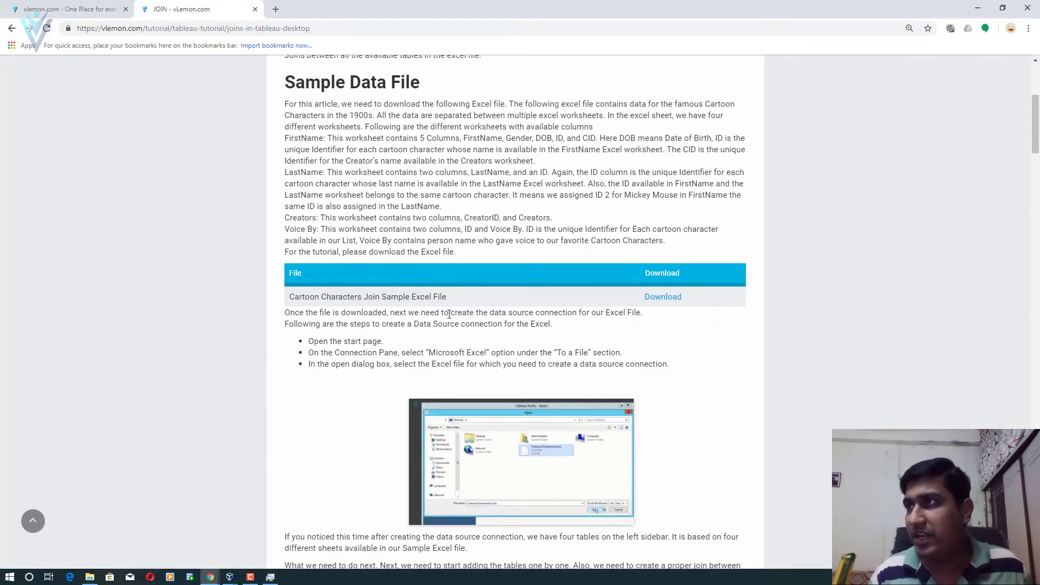
Review the join explanation and Types of Join section of the vlemon.com tutorial in the browser, and open the join types image in its own tab.
{"action": "scroll", "coordinate": [447, 331], "scroll_direction": "down", "scroll_amount": 5}
{"action": "scroll", "coordinate": [447, 331], "scroll_direction": "down", "scroll_amount": 18}
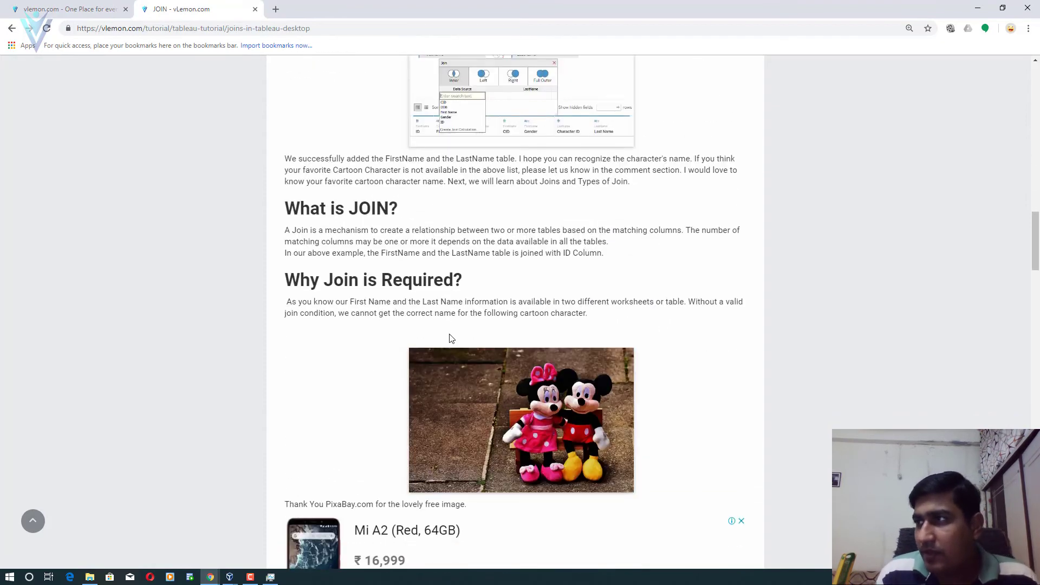
{"action": "scroll", "coordinate": [448, 343], "scroll_direction": "down", "scroll_amount": 2}
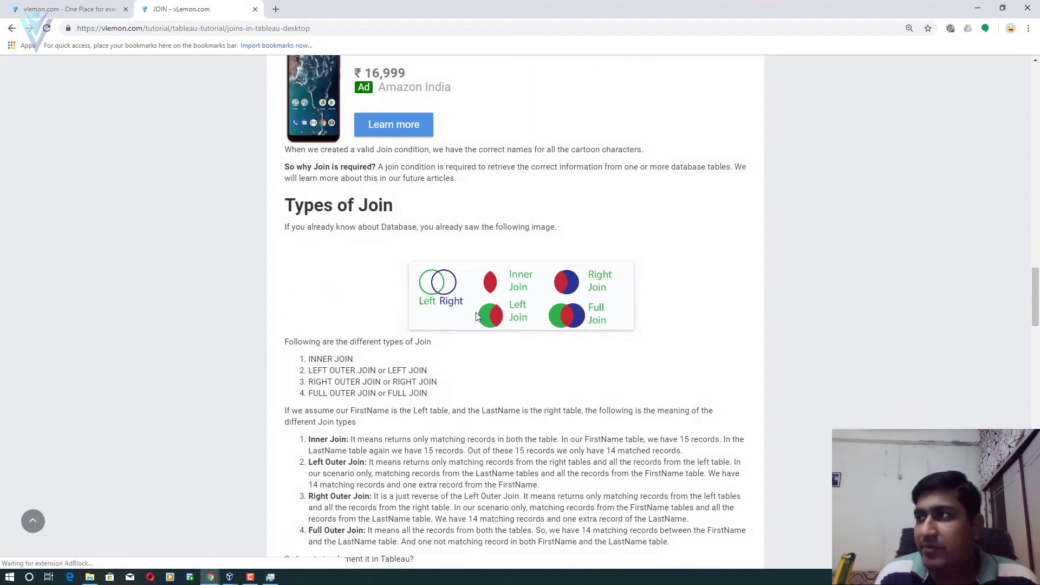
{"action": "left_click", "coordinate": [524, 320]}
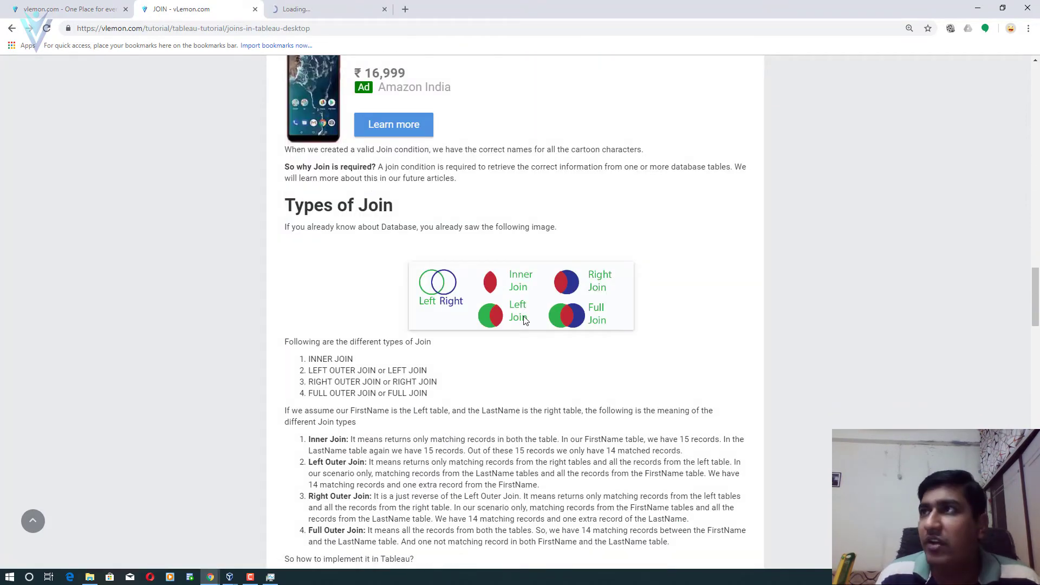
{"action": "left_click", "coordinate": [301, 8]}
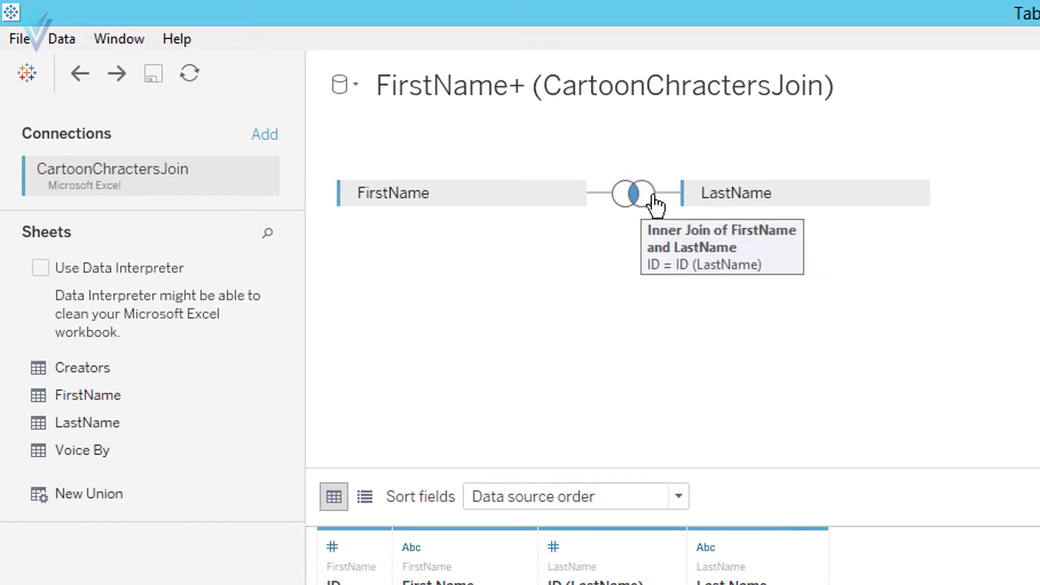
In Tableau Public, change the join between FirstName and LastName to a Left join.
{"action": "mouse_move", "coordinate": [636, 213]}
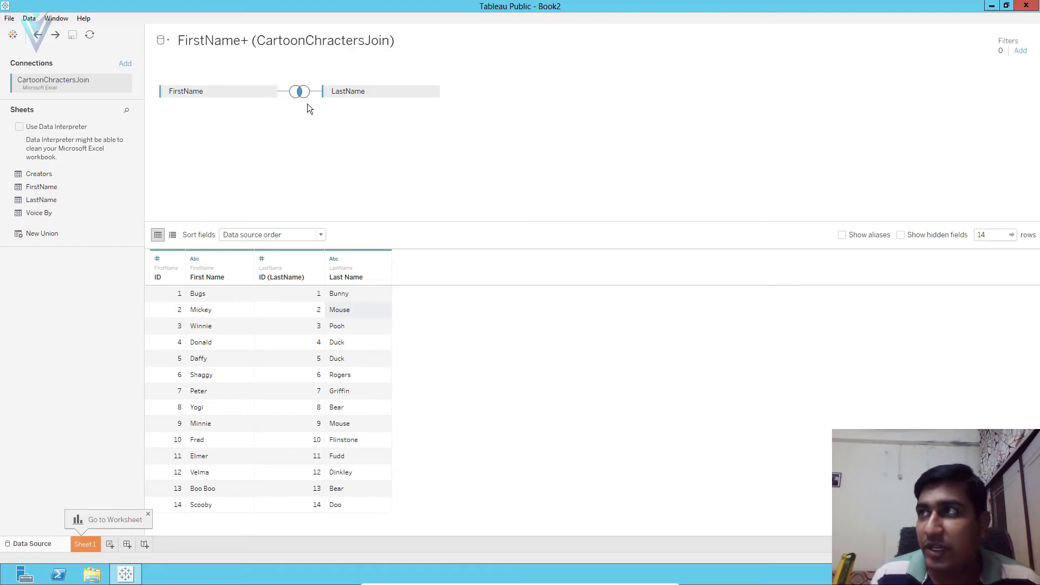
{"action": "left_click", "coordinate": [374, 133]}
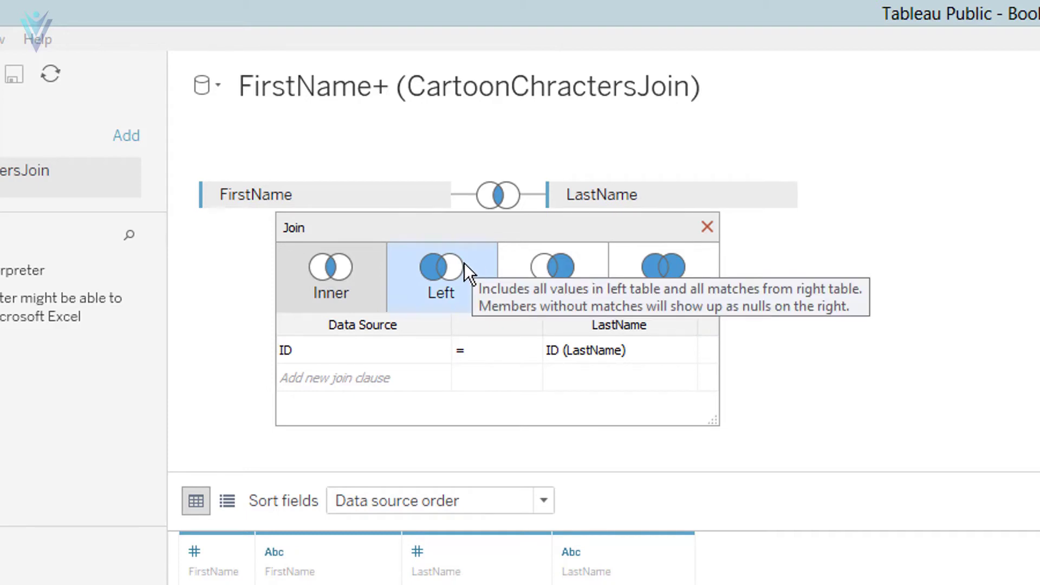
{"action": "left_click", "coordinate": [444, 286]}
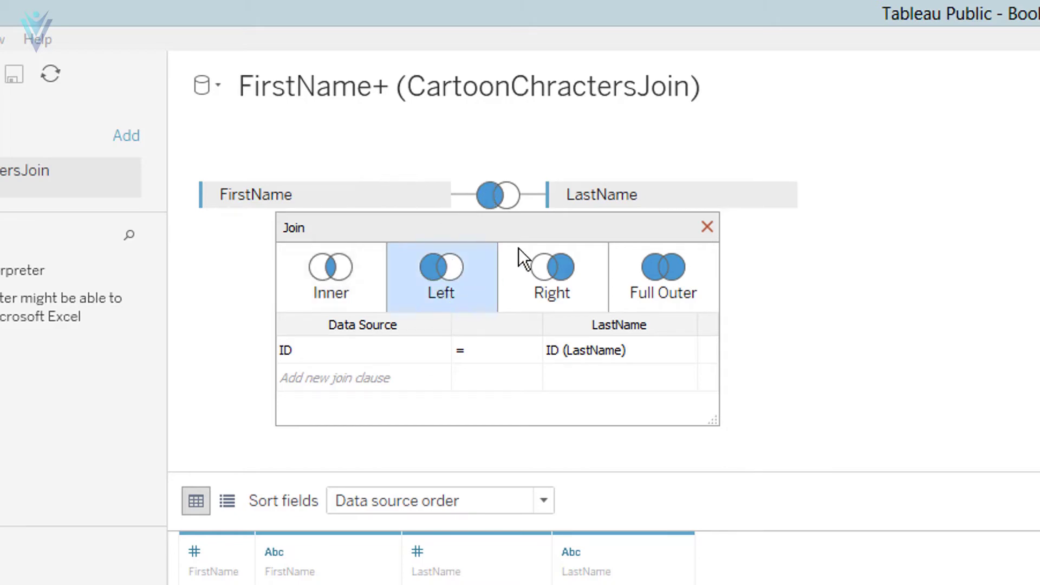
{"action": "left_click", "coordinate": [707, 228]}
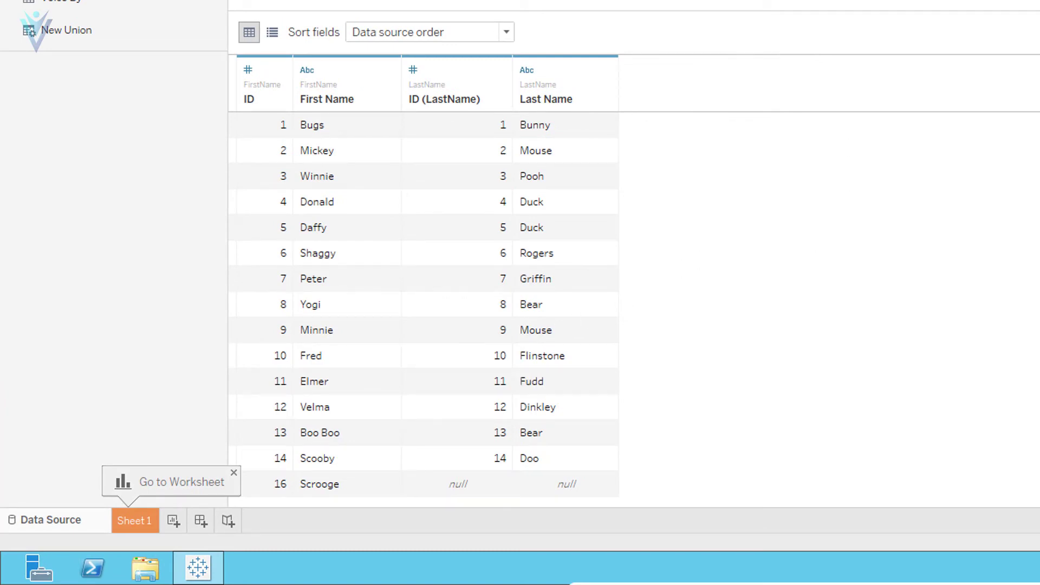
Switch the FirstName and LastName join to Inner, Left and Right in turn to compare the resulting rows.
{"action": "left_click", "coordinate": [174, 52]}
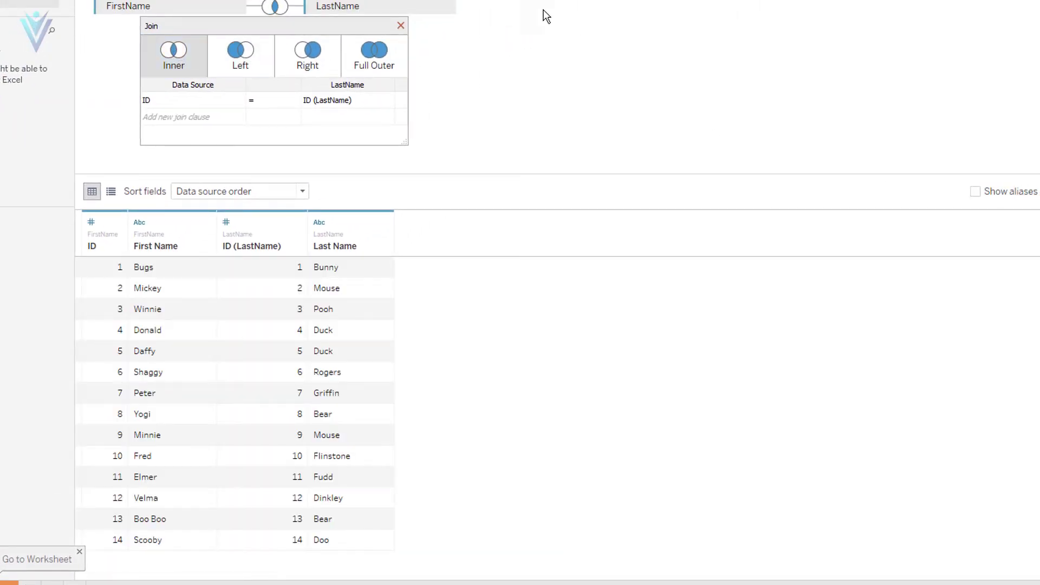
{"action": "left_click", "coordinate": [245, 56]}
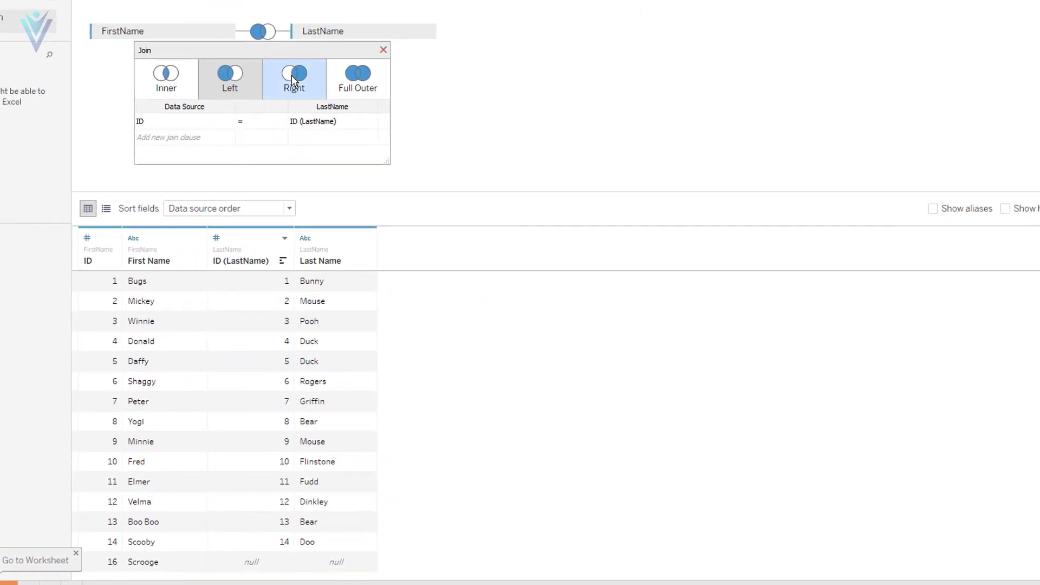
{"action": "left_click", "coordinate": [291, 76]}
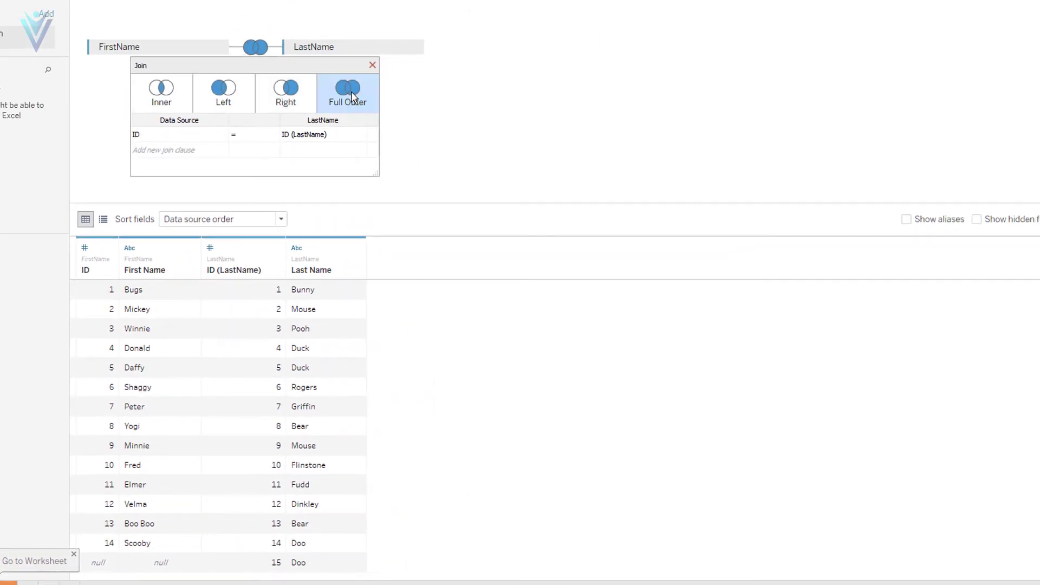
Set the FirstName and LastName join to Full Outer, and check the unmatched rows at the end of the data grid.
{"action": "left_click", "coordinate": [352, 98]}
{"action": "scroll", "coordinate": [163, 558], "scroll_direction": "down", "scroll_amount": 1}
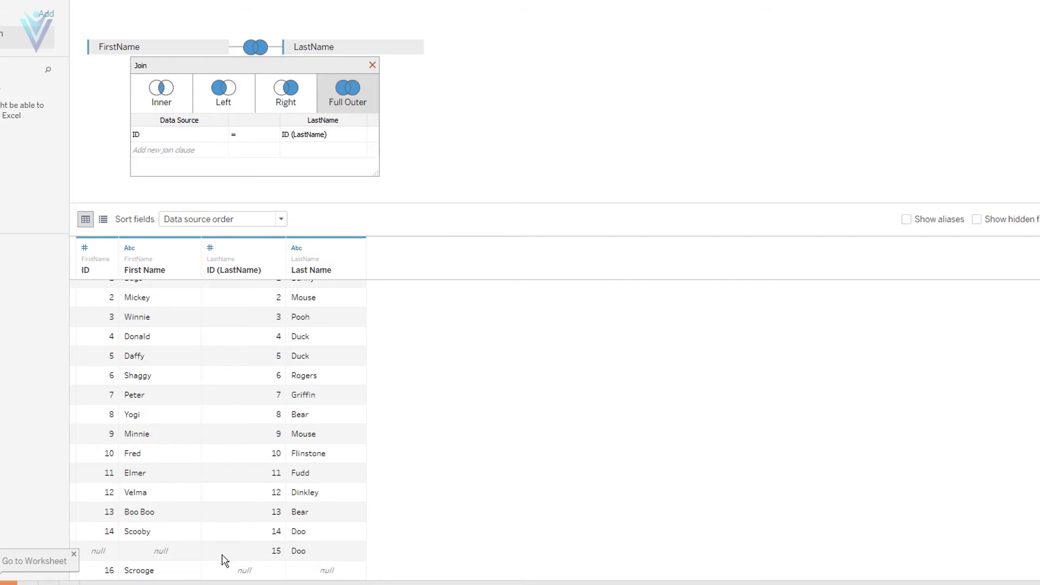
{"action": "scroll", "coordinate": [234, 562], "scroll_direction": "up", "scroll_amount": 1}
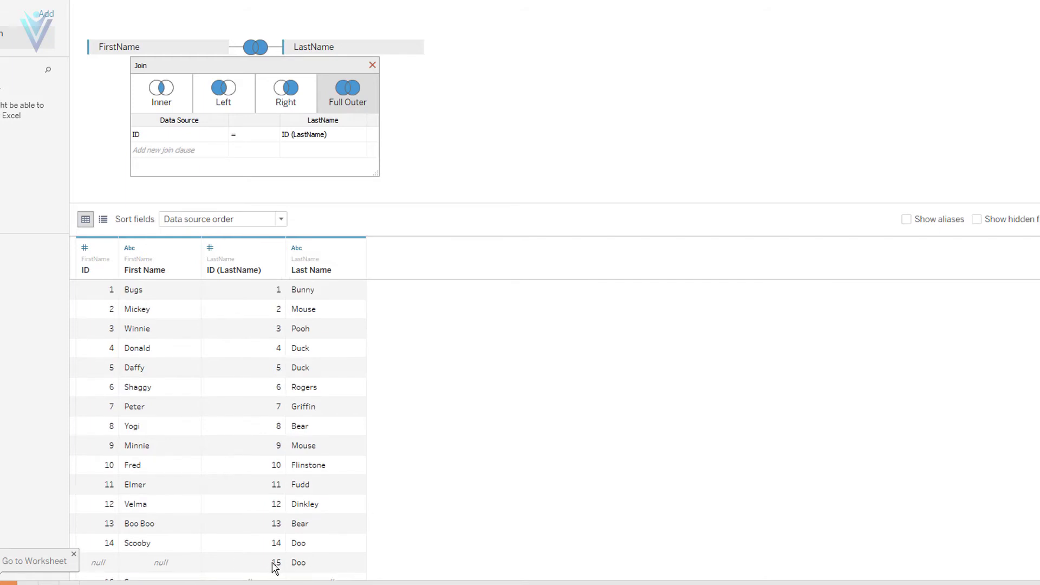
{"action": "scroll", "coordinate": [274, 566], "scroll_direction": "down", "scroll_amount": 1}
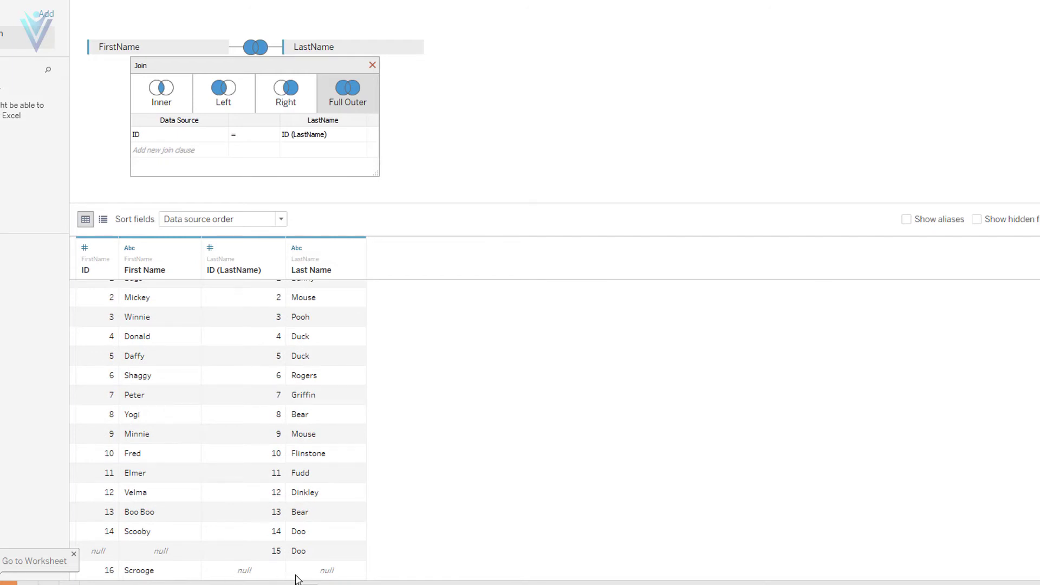
{"action": "left_click", "coordinate": [372, 66]}
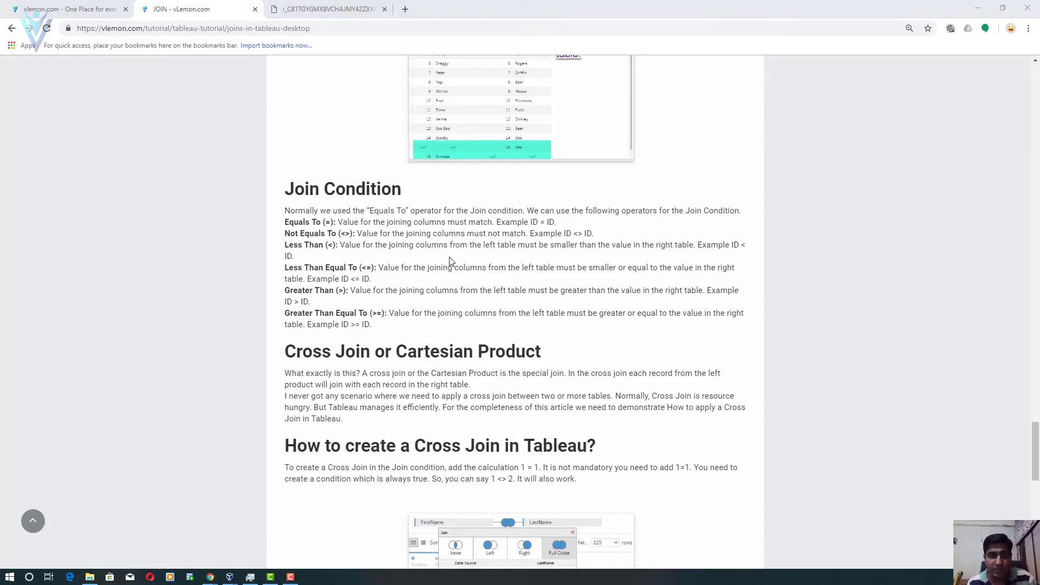
Switch from the browser to Tableau Public and open the list of comparison operators for the FirstName and LastName join clause.
{"action": "key", "text": "alt+Tab"}
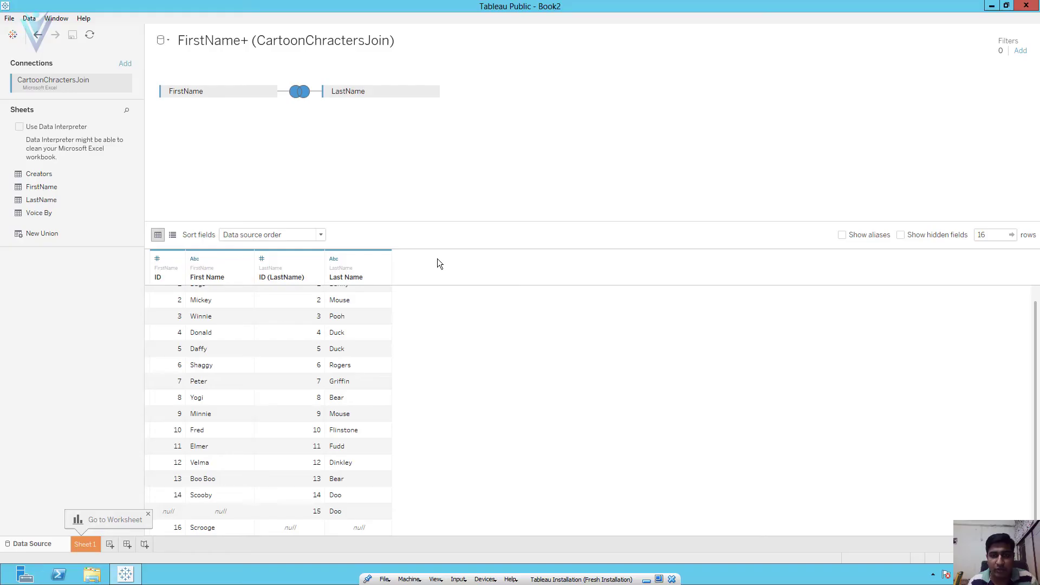
{"action": "left_click", "coordinate": [299, 92]}
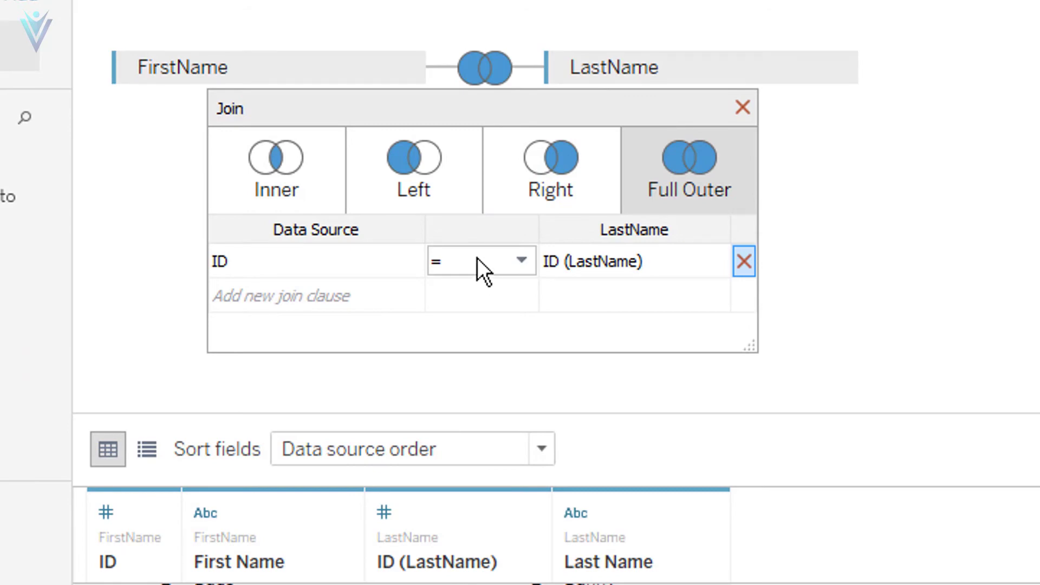
{"action": "left_click", "coordinate": [523, 261]}
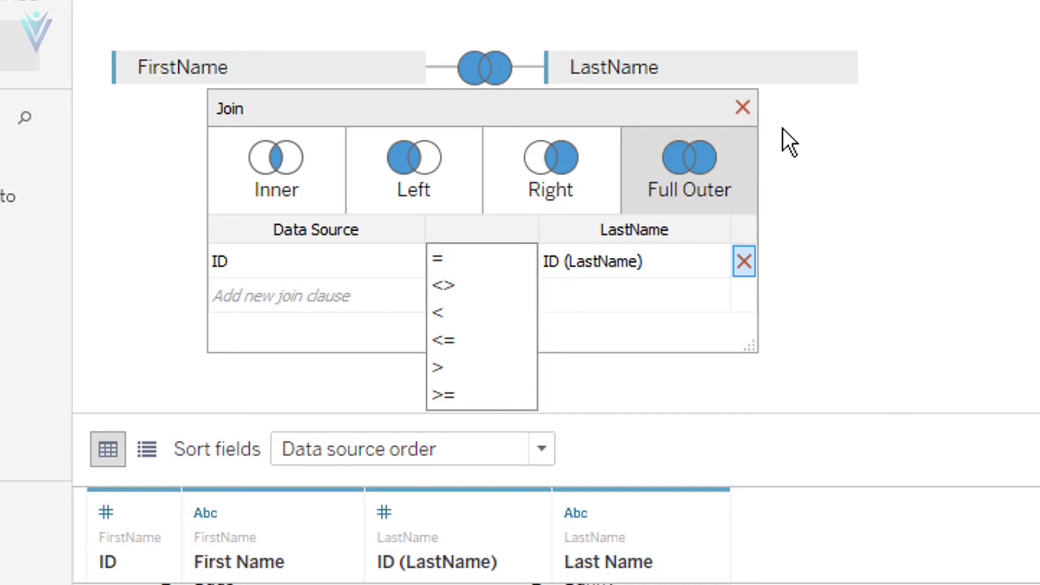
Close the join settings, switch to the browser, and read the article's sections on Cross Join or Cartesian Product and creating one in Tableau.
{"action": "left_click", "coordinate": [743, 108]}
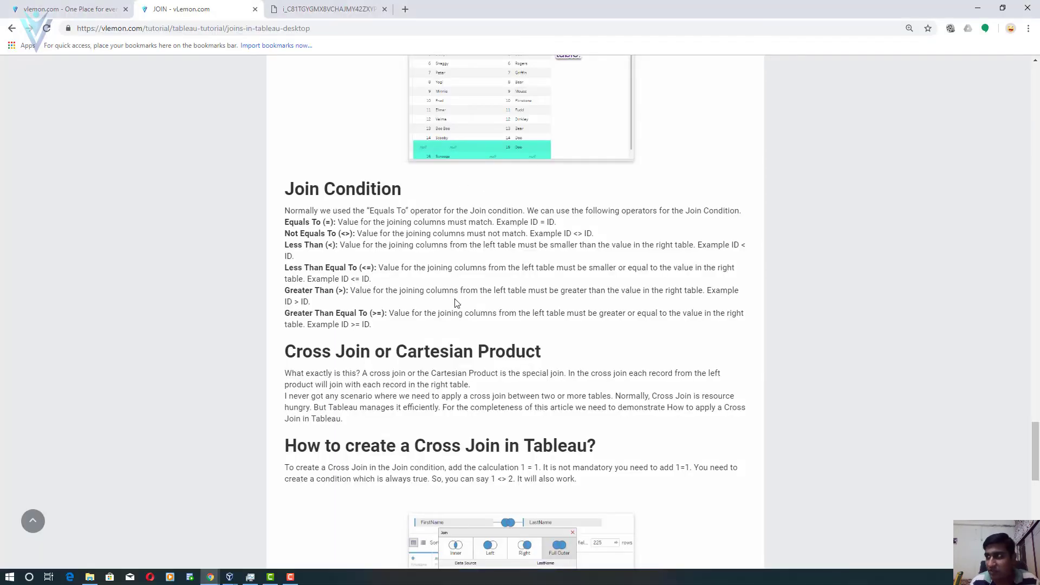
{"action": "scroll", "coordinate": [457, 303], "scroll_direction": "down", "scroll_amount": 4}
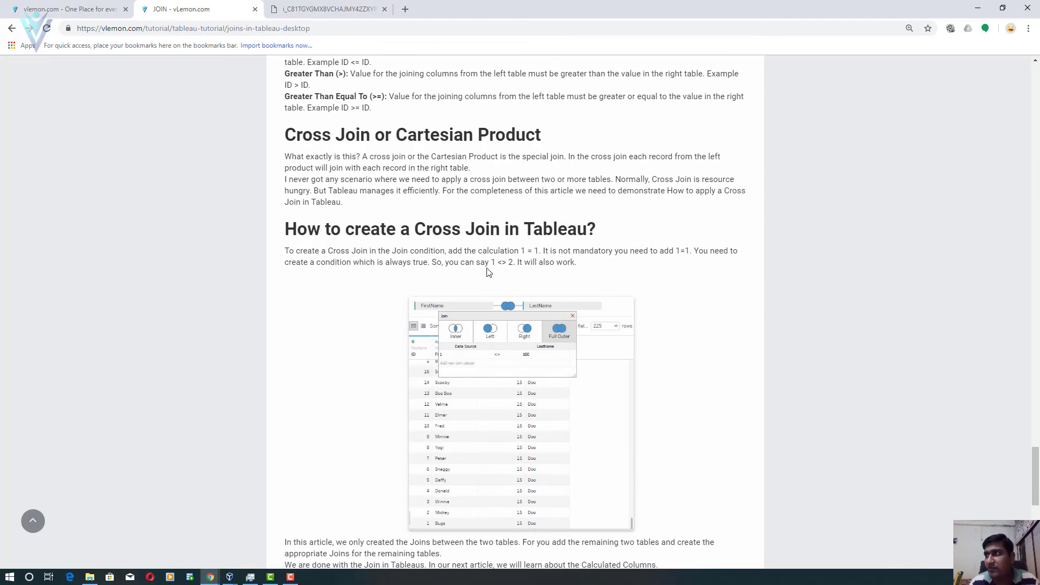
{"action": "left_click_drag", "start_coordinate": [498, 142], "coordinate": [322, 137]}
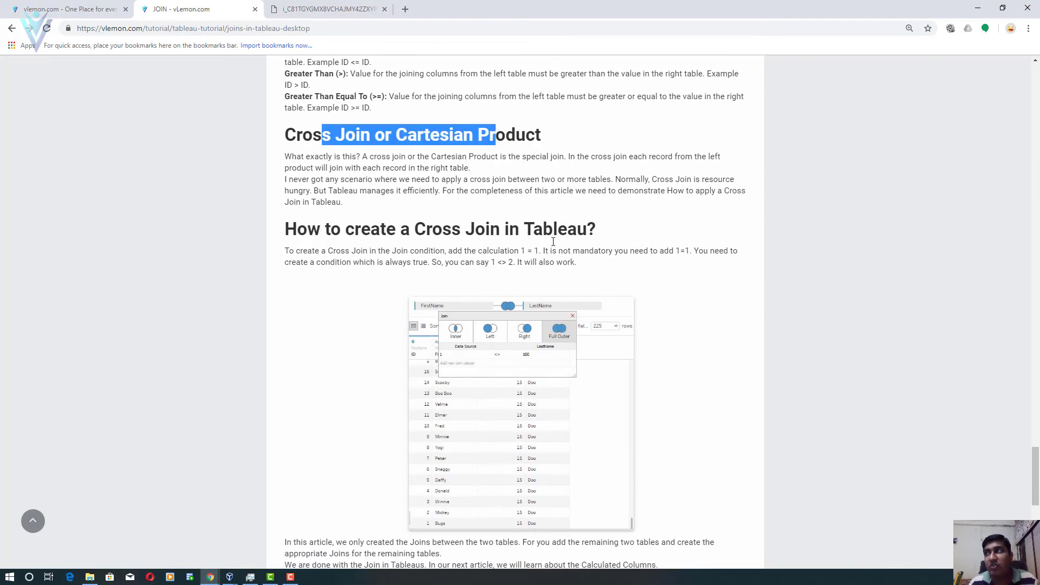
{"action": "scroll", "coordinate": [554, 248], "scroll_direction": "down", "scroll_amount": 3}
{"action": "scroll", "coordinate": [553, 248], "scroll_direction": "down", "scroll_amount": 2}
{"action": "scroll", "coordinate": [555, 276], "scroll_direction": "up", "scroll_amount": 8}
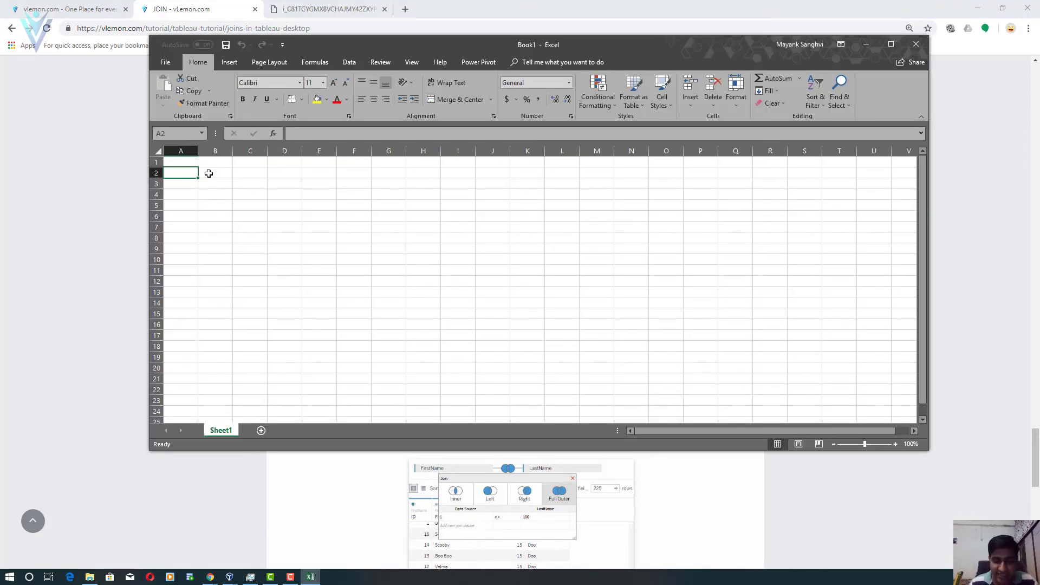
In a blank Excel workbook, enter A and B in cells A2:A3, and 1 and 2 in cells C2:C3.
{"action": "type", "text": "A"}
{"action": "key", "text": "Return"}
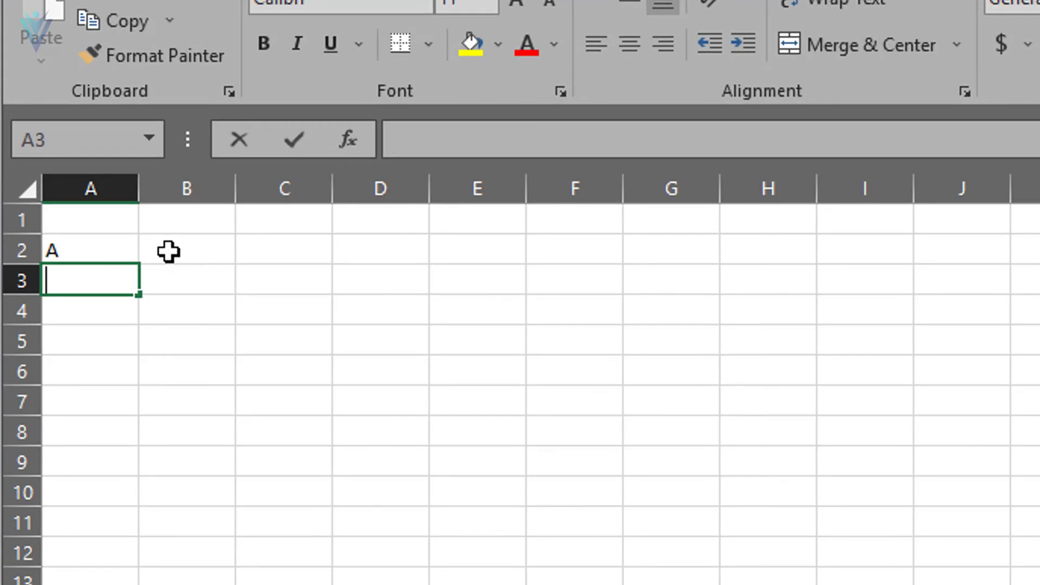
{"action": "type", "text": "B"}
{"action": "key", "text": "Up"}
{"action": "left_click", "coordinate": [168, 251]}
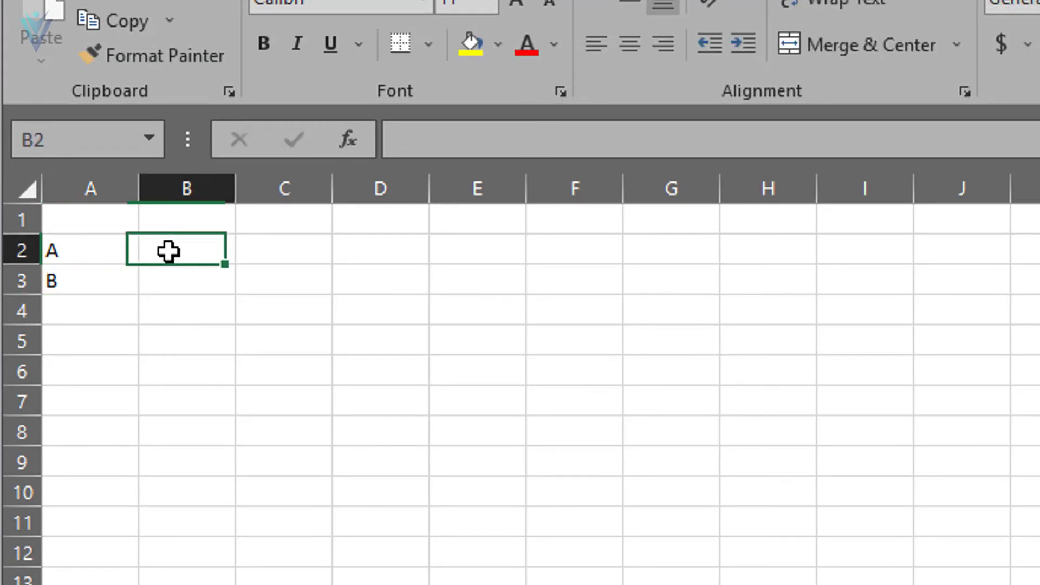
{"action": "key", "text": "Right"}
{"action": "type", "text": "1"}
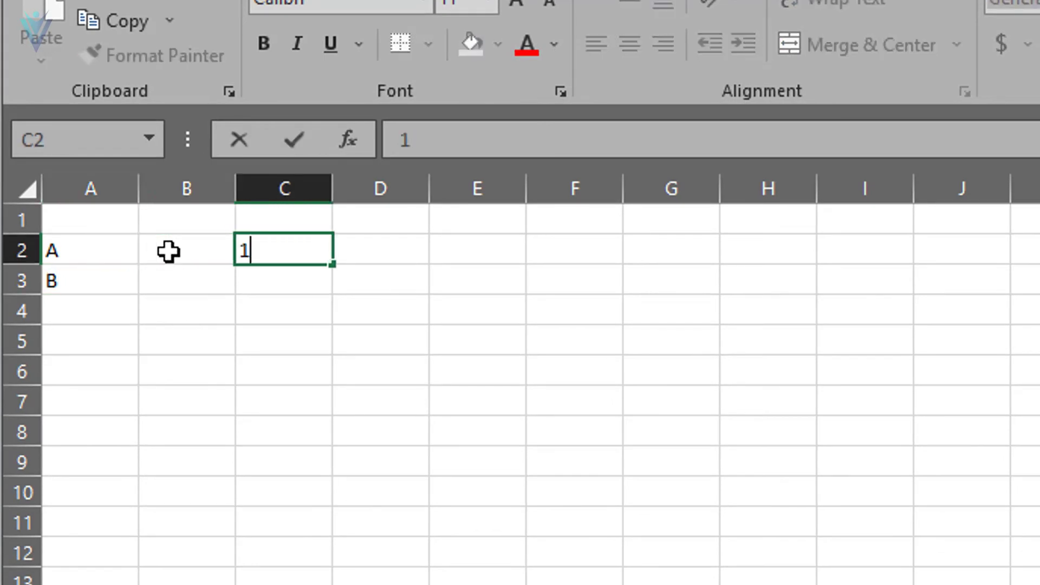
{"action": "key", "text": "Return"}
{"action": "type", "text": "2"}
{"action": "key", "text": "Return"}
{"action": "key", "text": "Up"}
{"action": "key", "text": "Up"}
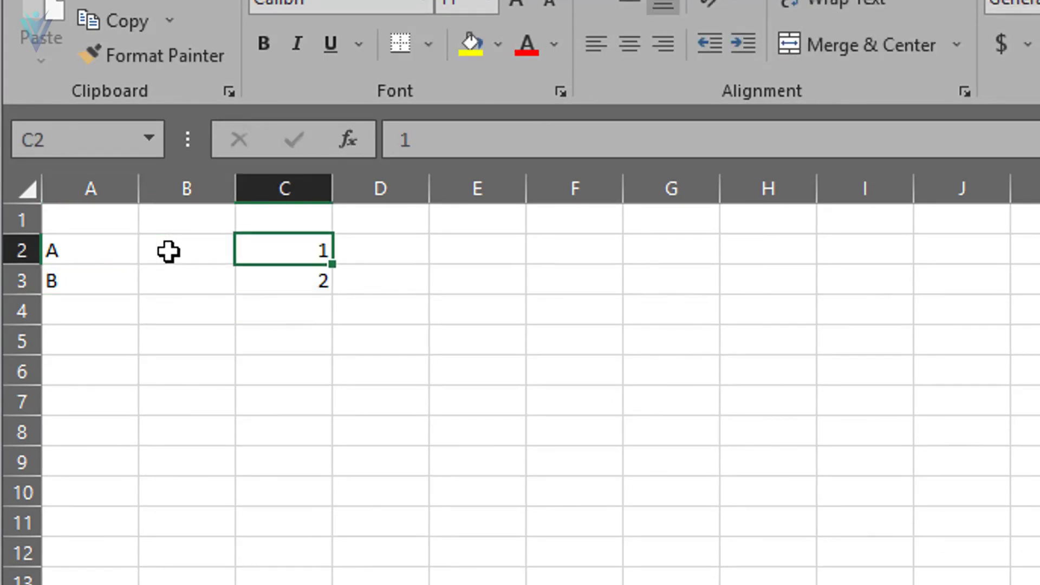
Highlight the letter list in A2:A3 and the number list in C2:C3 in turn as the two tables to combine.
{"action": "key", "text": "shift+Down"}
{"action": "key", "text": "Up"}
{"action": "key", "text": "Down"}
{"action": "left_click", "coordinate": [72, 253]}
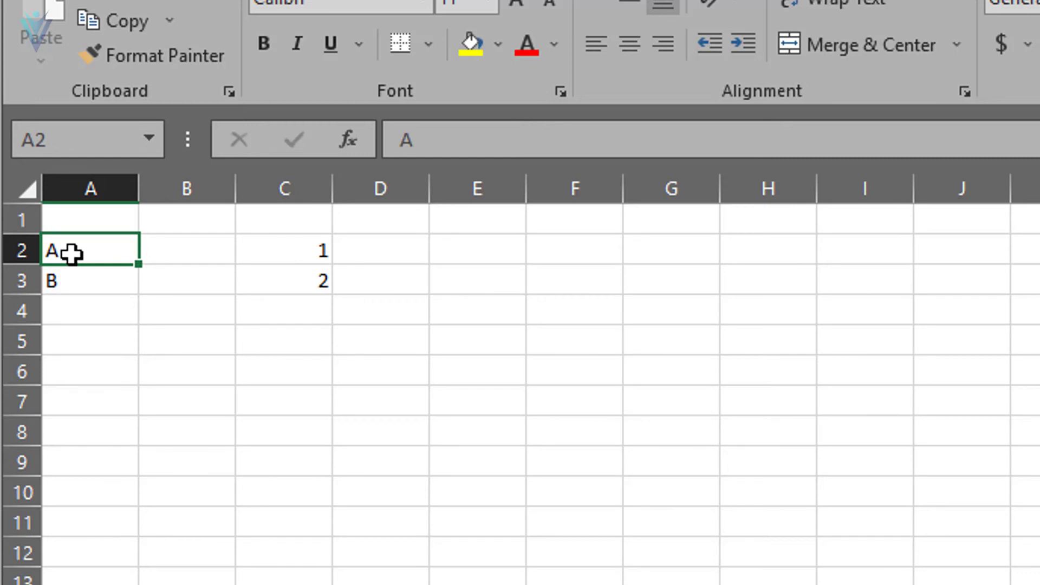
{"action": "left_click_drag", "start_coordinate": [295, 246], "coordinate": [306, 291]}
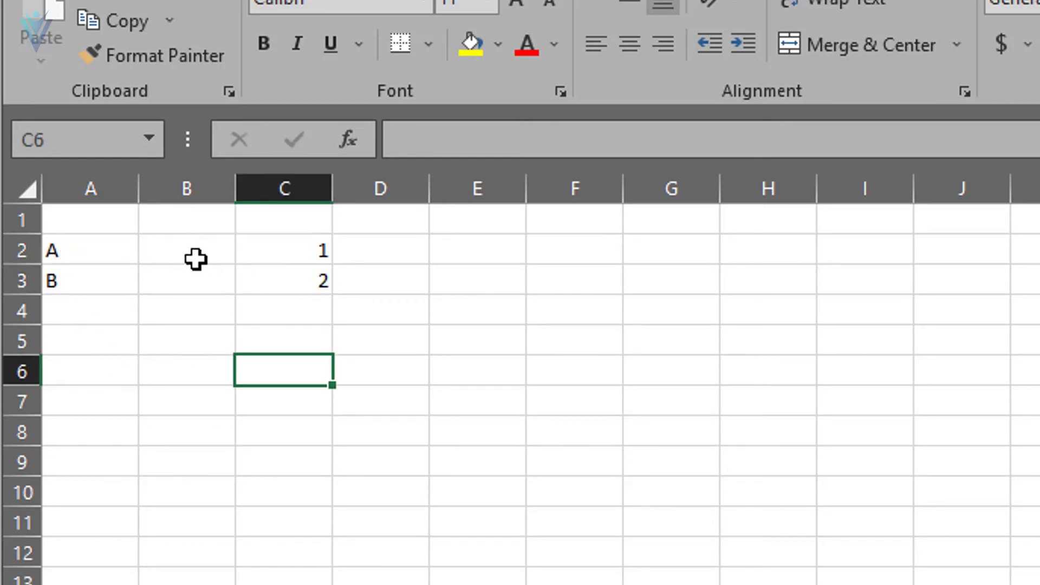
{"action": "left_click_drag", "start_coordinate": [72, 244], "coordinate": [84, 285]}
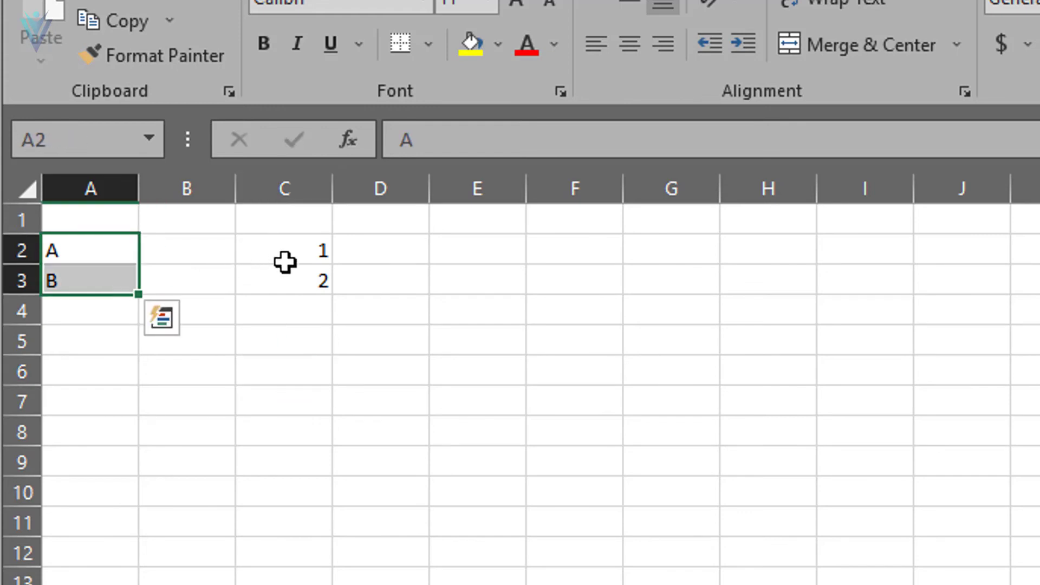
{"action": "left_click_drag", "start_coordinate": [284, 260], "coordinate": [296, 291]}
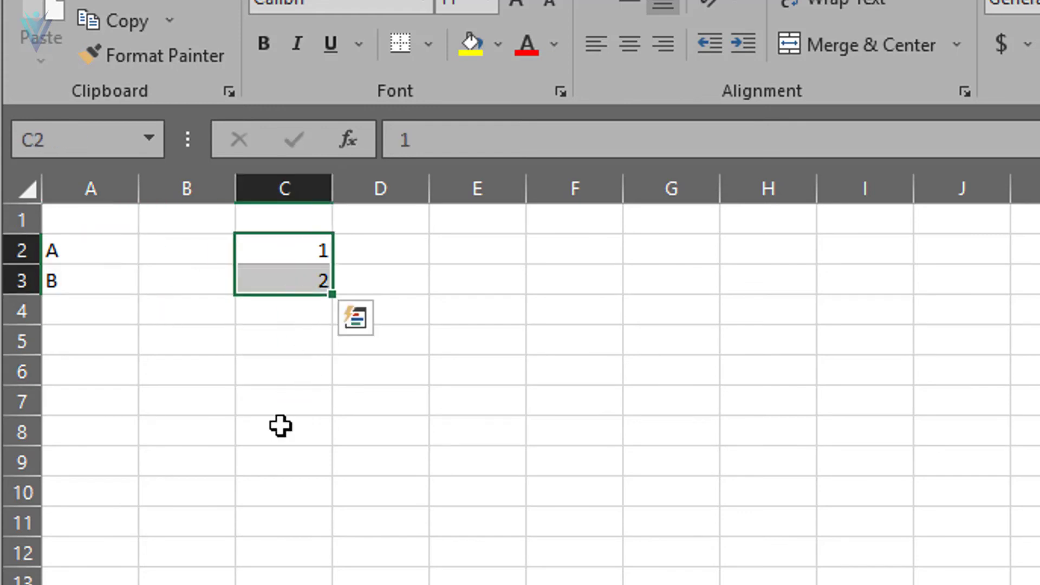
Write out the cross join of both lists from cell B8 downward as A 1, A 2, B 1 and B 2.
{"action": "left_click", "coordinate": [157, 436]}
{"action": "type", "text": "A"}
{"action": "key", "text": "Return"}
{"action": "type", "text": "A\t2"}
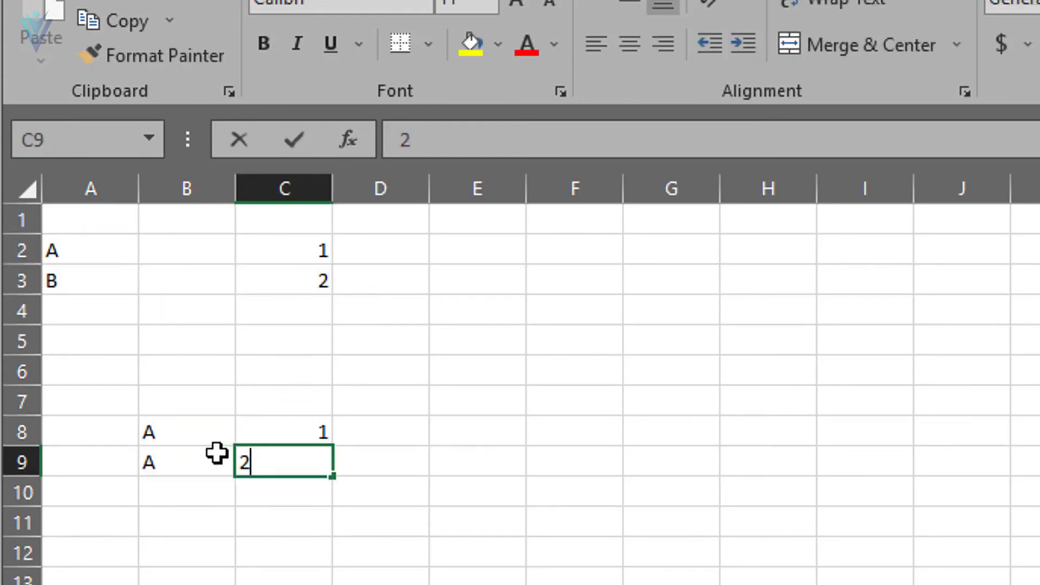
{"action": "key", "text": "Return"}
{"action": "type", "text": "B\t1"}
{"action": "key", "text": "Return"}
{"action": "type", "text": "B\t2"}
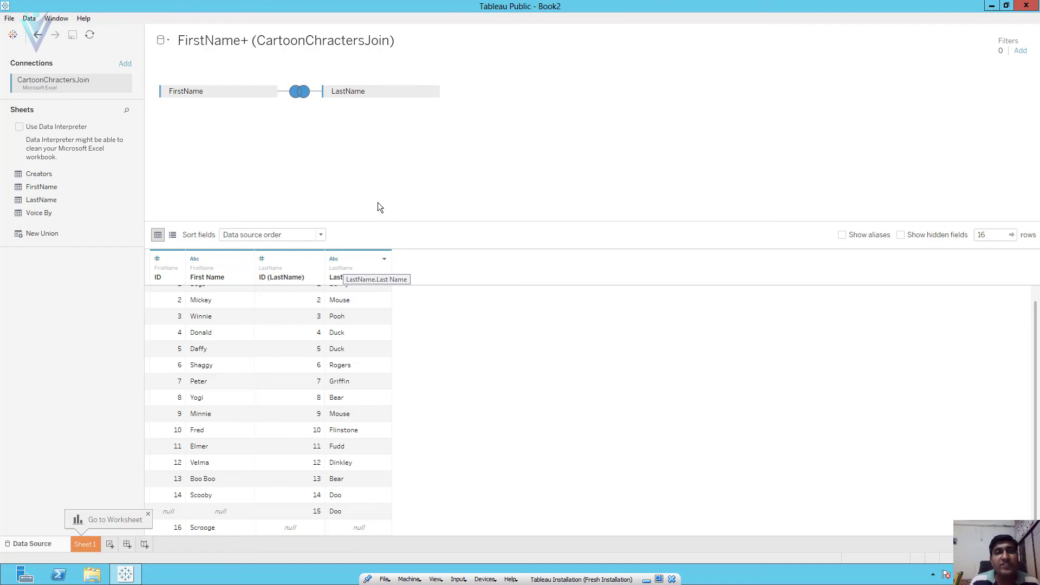
Switch to Tableau Public and replace ID on the FirstName side of the join clause with the join calculation 1.
{"action": "left_click", "coordinate": [297, 92]}
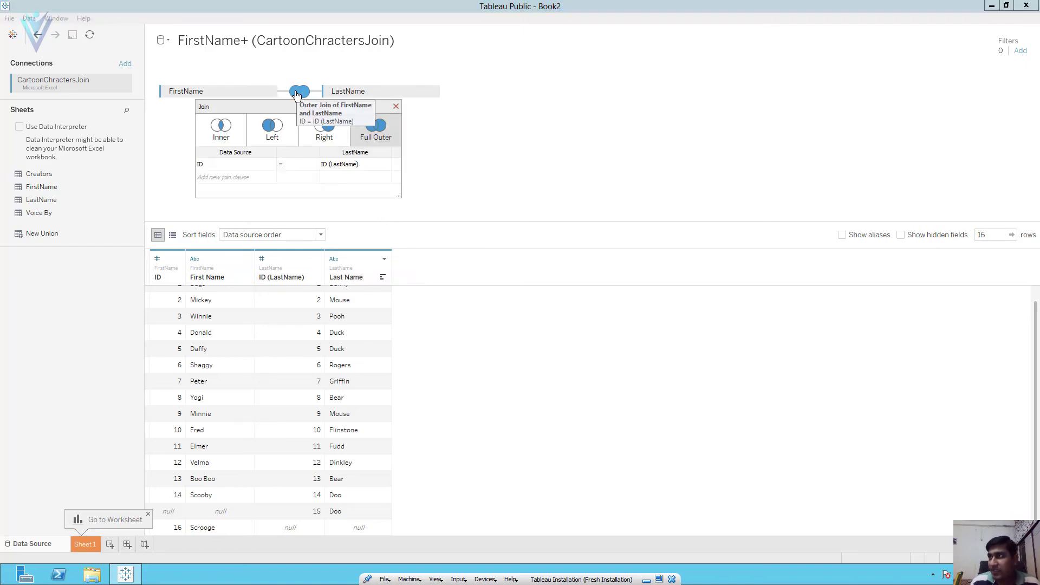
{"action": "left_click", "coordinate": [301, 92]}
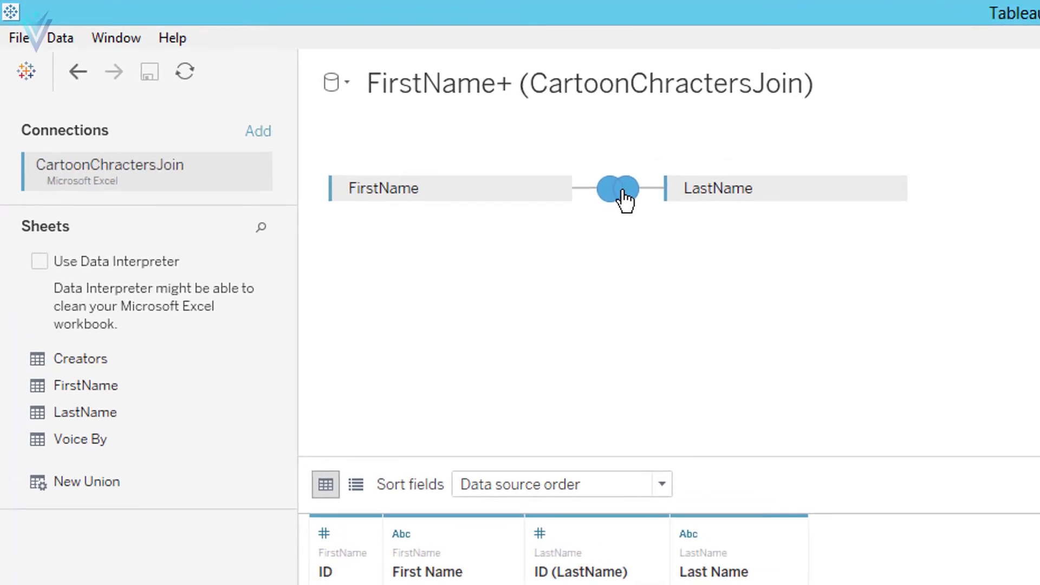
{"action": "left_click", "coordinate": [623, 191]}
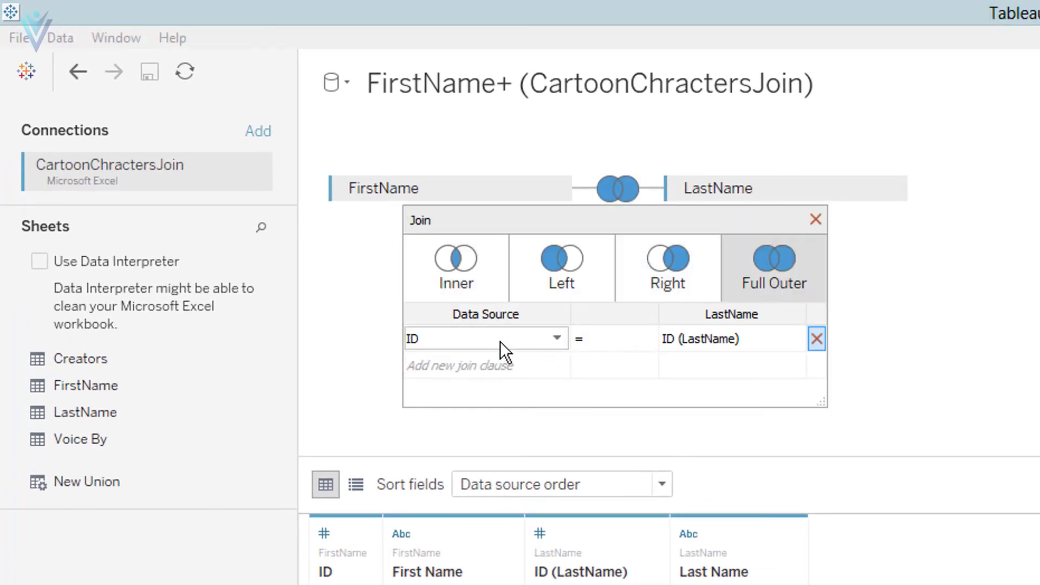
{"action": "left_click", "coordinate": [493, 336]}
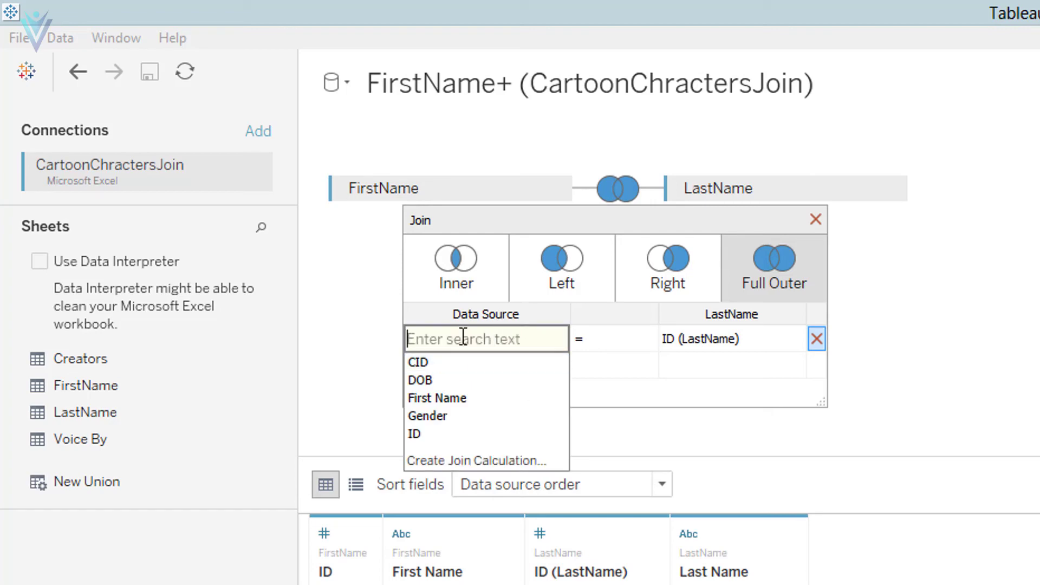
{"action": "left_click", "coordinate": [458, 460]}
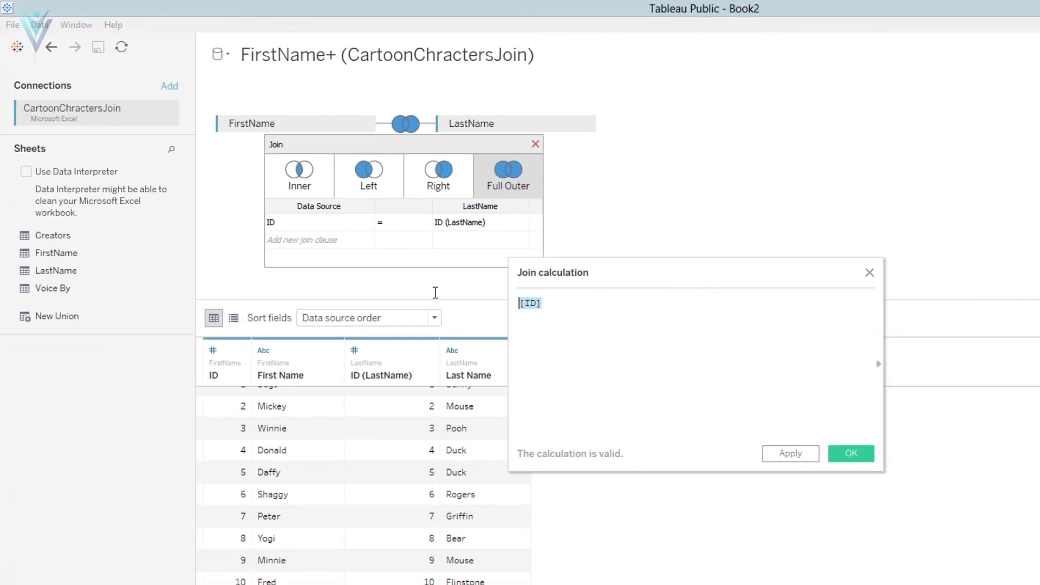
{"action": "type", "text": "1"}
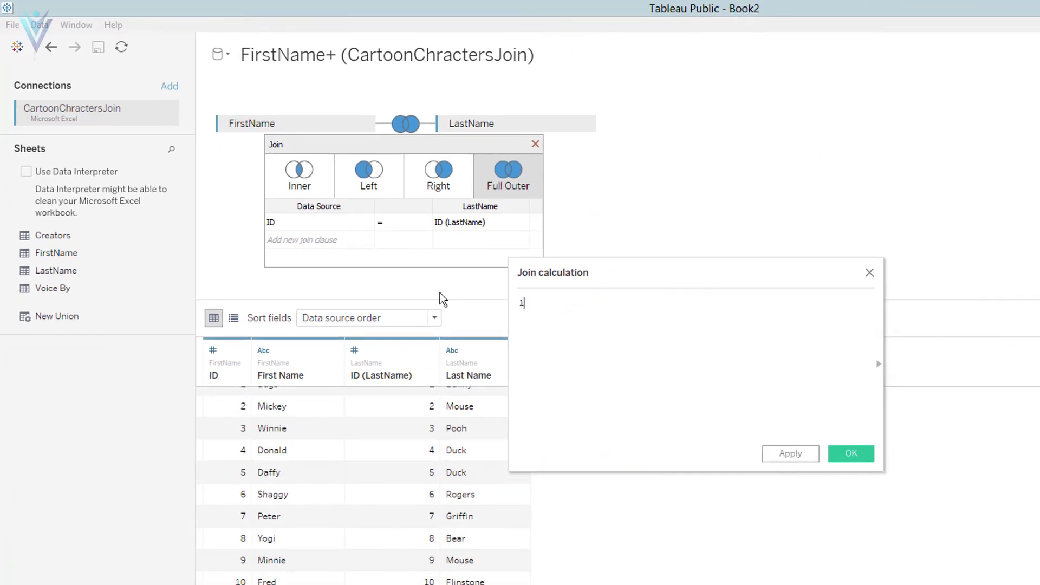
{"action": "left_click", "coordinate": [851, 453]}
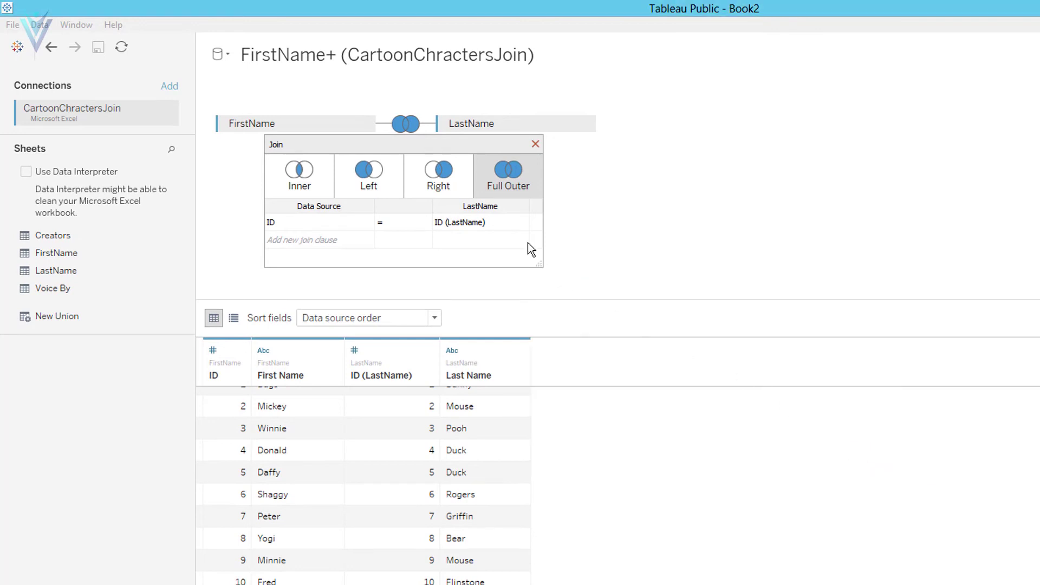
Replace ID (LastName) in the join clause with the join calculation 1, and review the cross-joined rows in the data grid.
{"action": "left_click", "coordinate": [510, 220]}
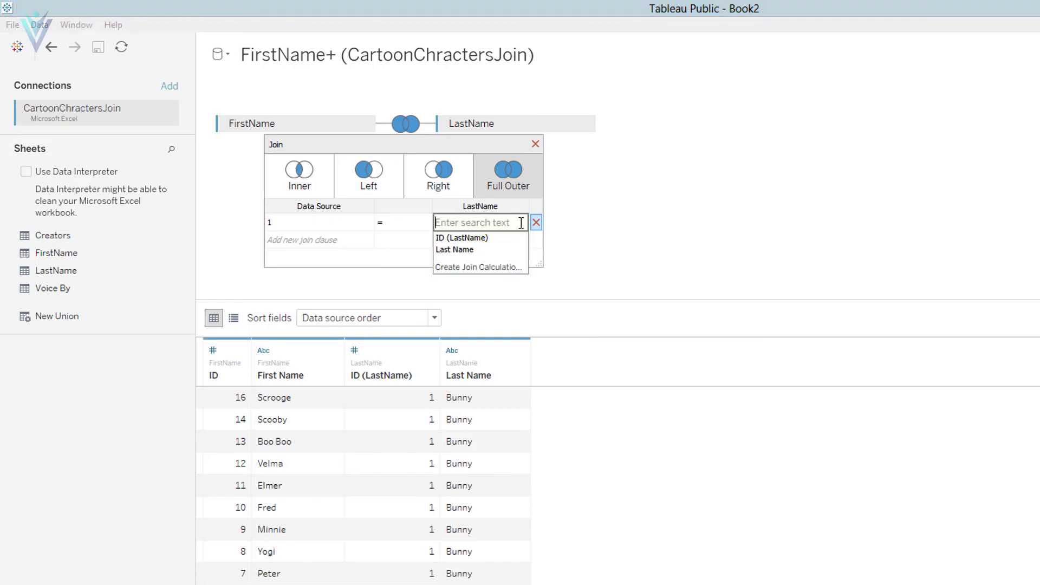
{"action": "left_click", "coordinate": [494, 266]}
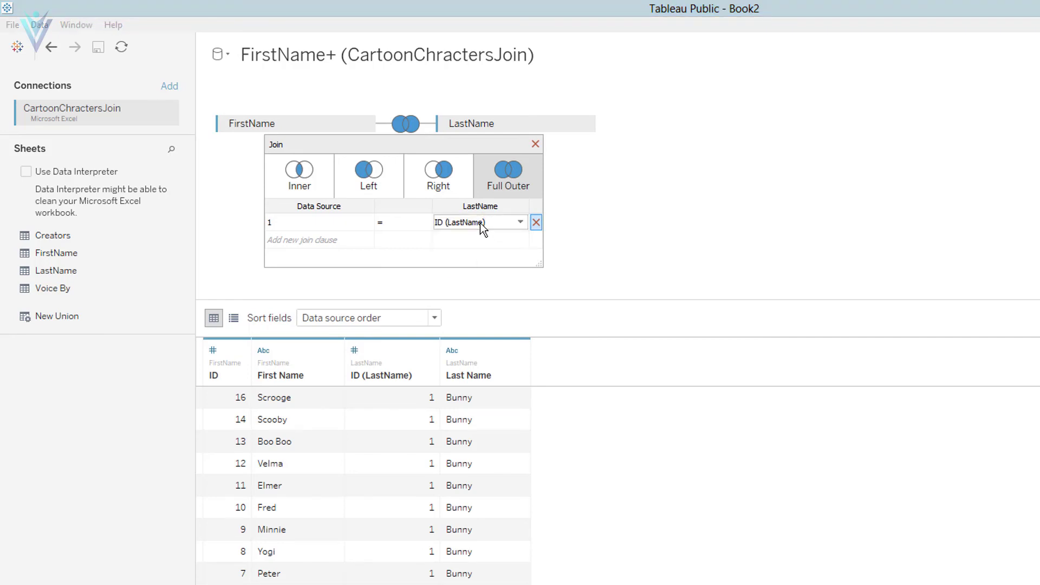
{"action": "key", "text": "ctrl+a"}
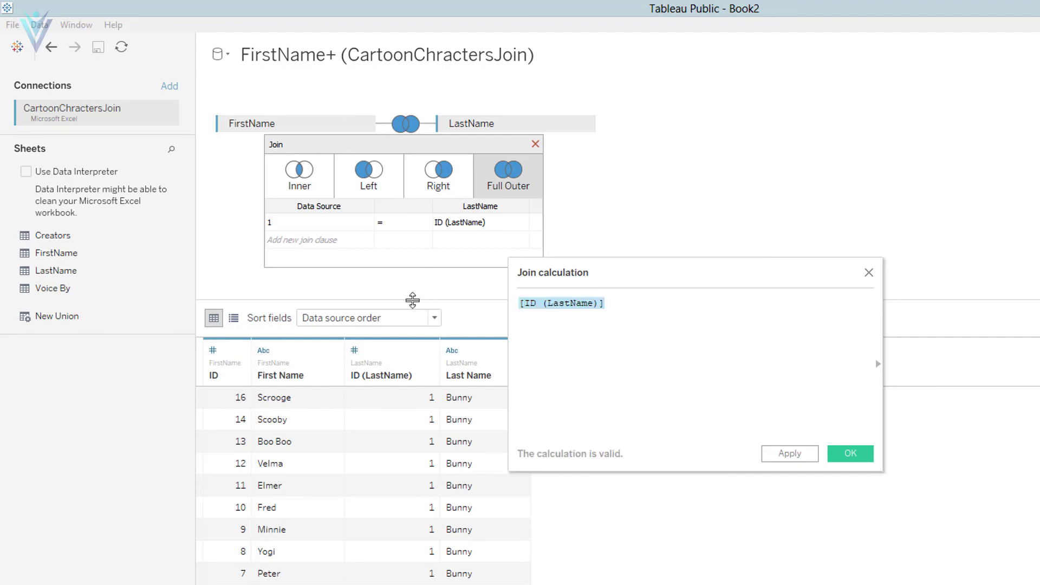
{"action": "type", "text": "1"}
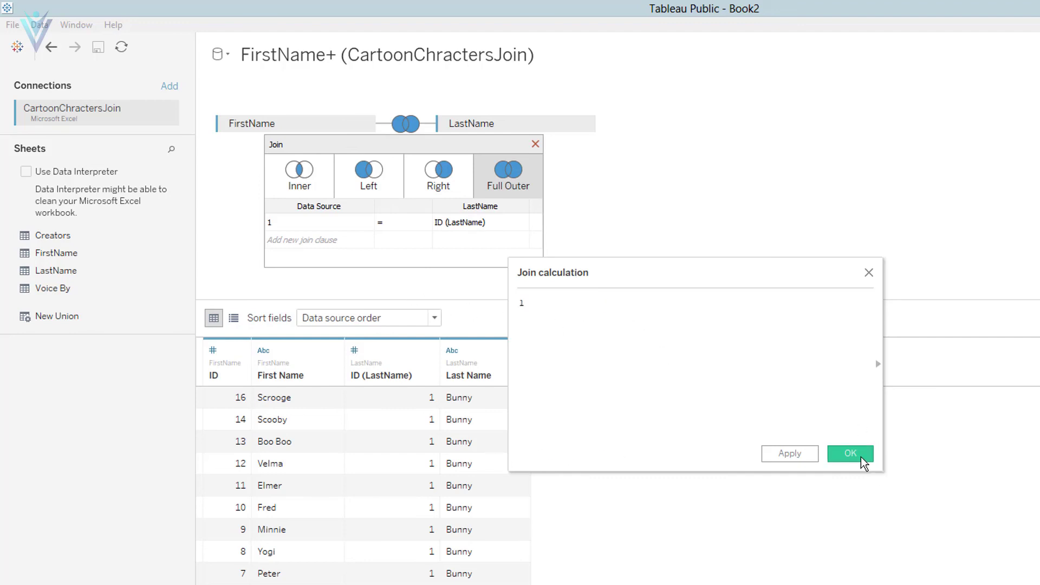
{"action": "left_click", "coordinate": [861, 456]}
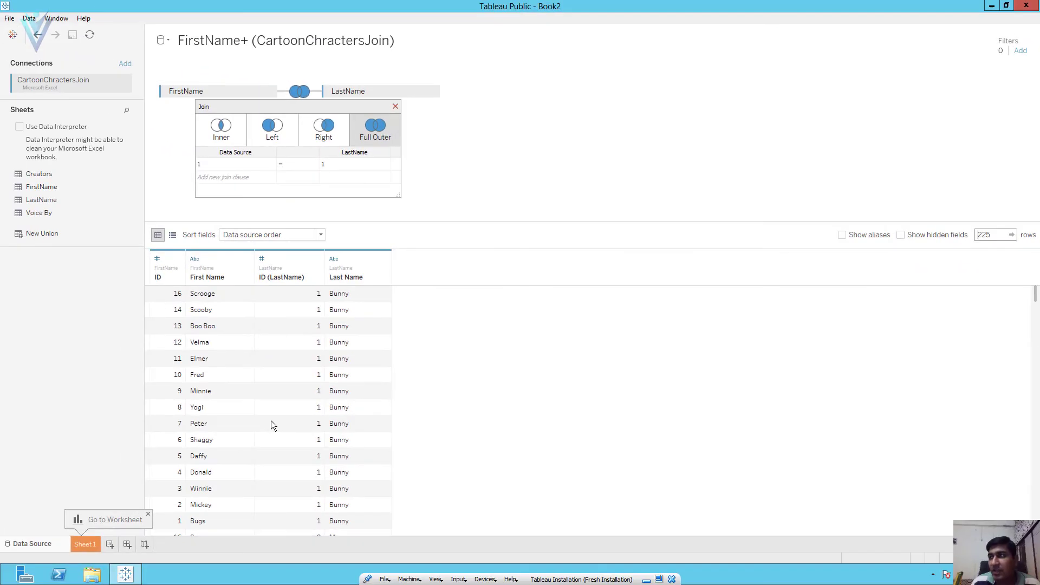
{"action": "scroll", "coordinate": [271, 423], "scroll_direction": "down", "scroll_amount": 4}
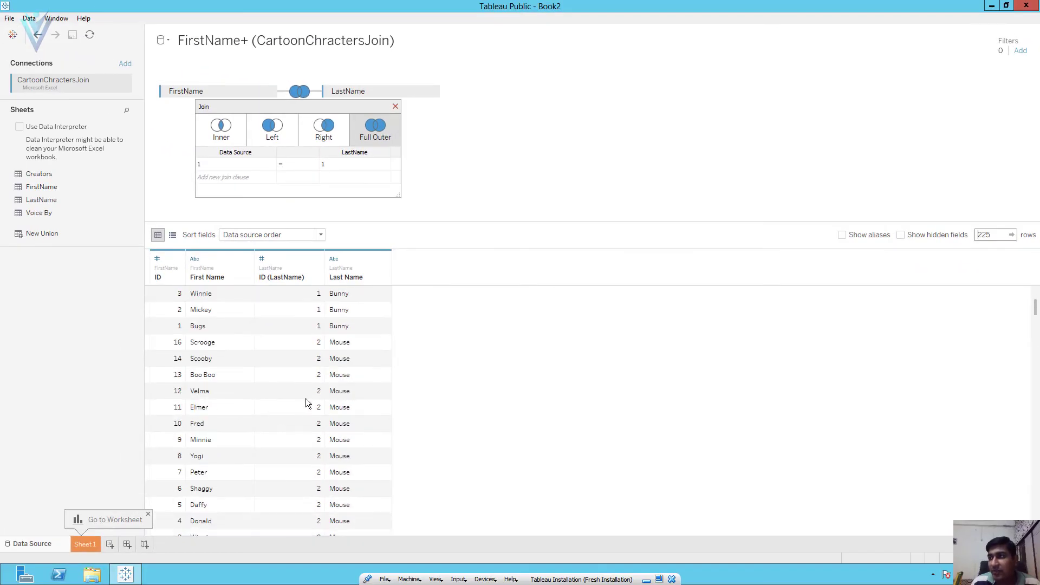
{"action": "scroll", "coordinate": [306, 403], "scroll_direction": "up", "scroll_amount": 4}
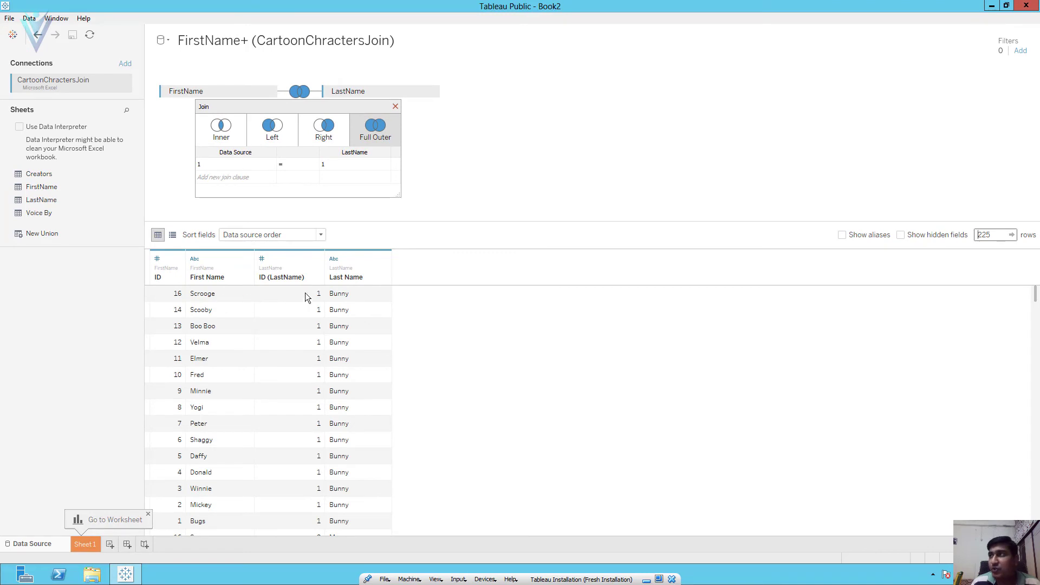
Change the join clause's comparison operator to <>.
{"action": "left_click", "coordinate": [313, 166]}
{"action": "left_click", "coordinate": [306, 172]}
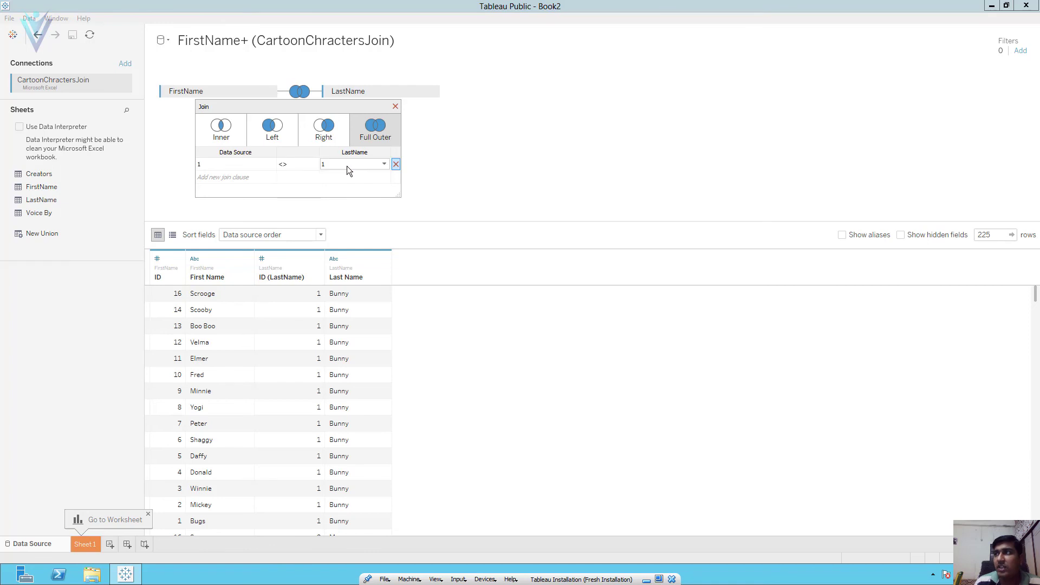
Try to enter 9999 directly as the LastName side of the join clause.
{"action": "left_click", "coordinate": [347, 166]}
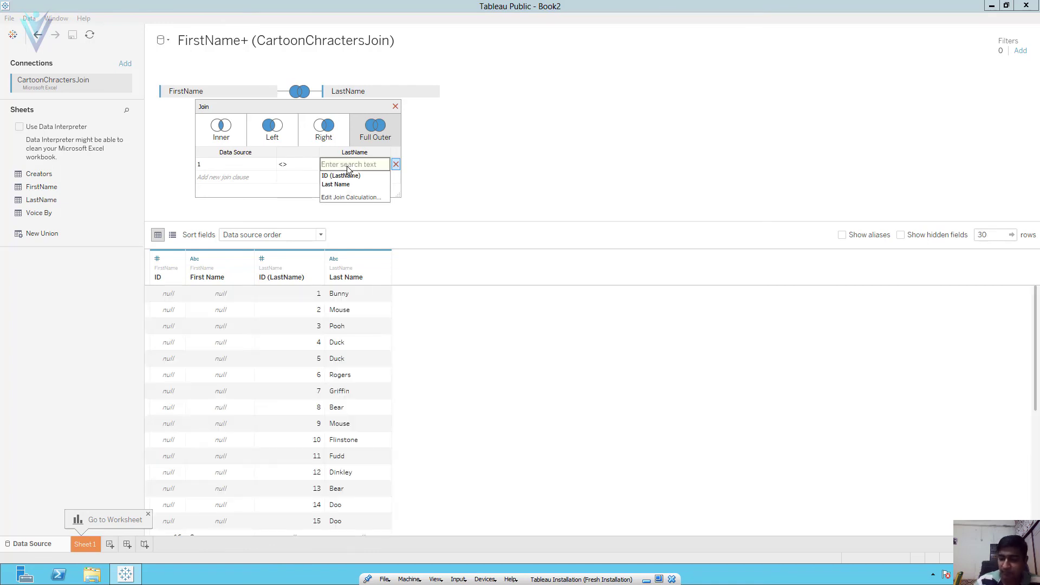
{"action": "type", "text": "9999"}
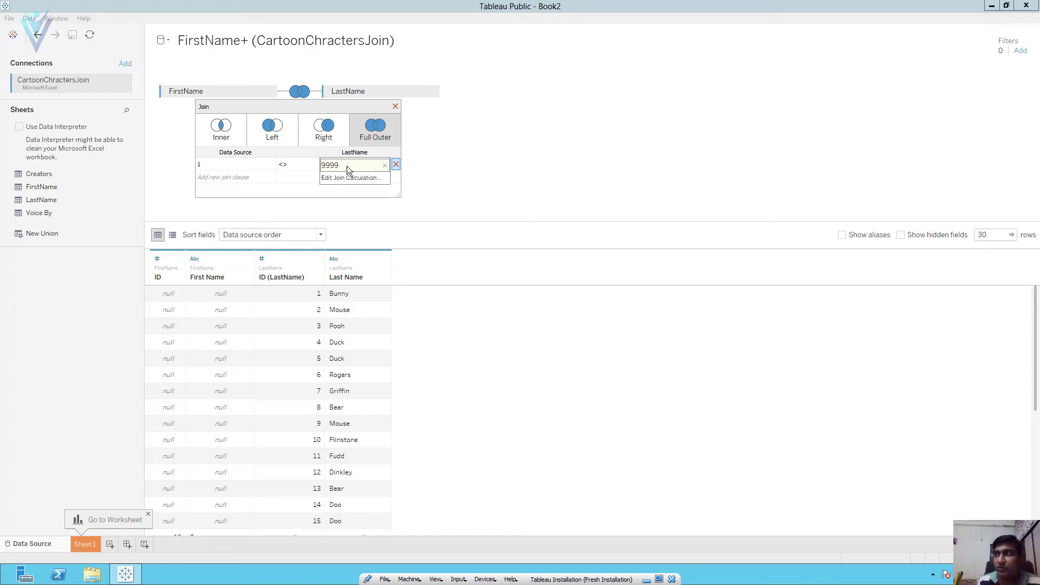
{"action": "key", "text": "Return"}
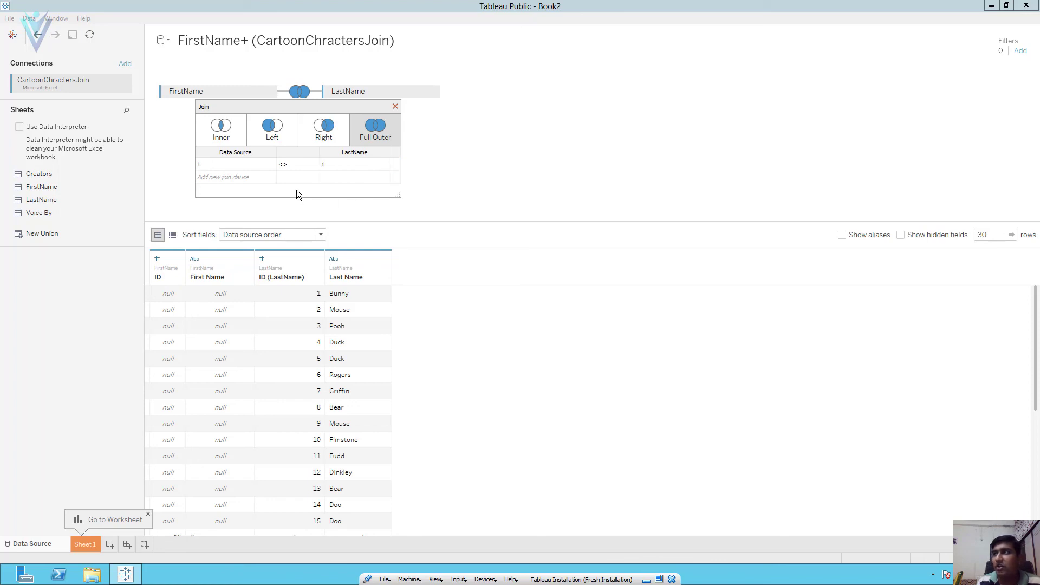
Edit the existing join calculation on the LastName side of the clause and confirm the replacement expression.
{"action": "left_click", "coordinate": [335, 164]}
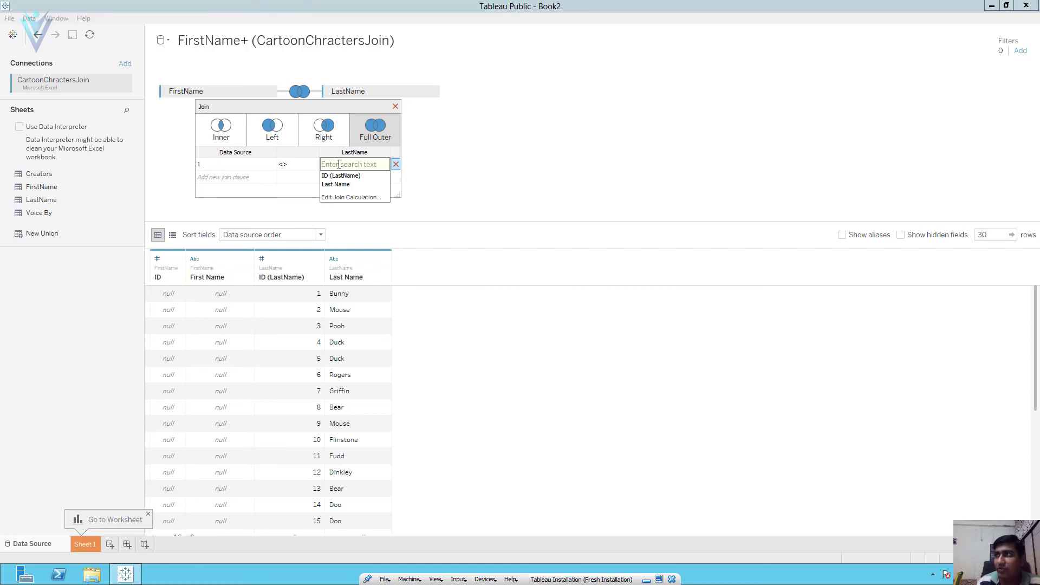
{"action": "left_click", "coordinate": [358, 197]}
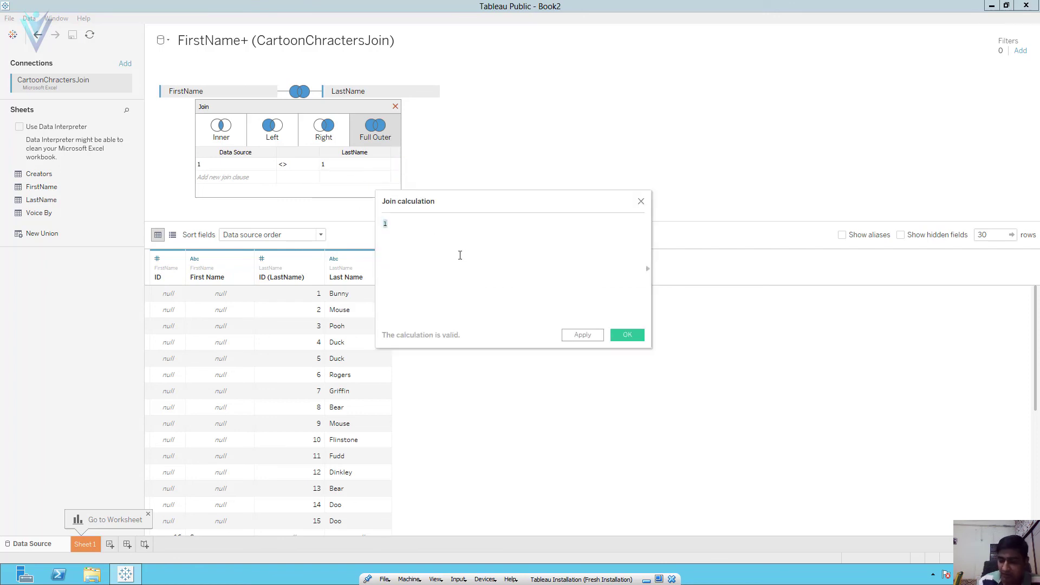
{"action": "type", "text": "[ID]"}
{"action": "left_click", "coordinate": [633, 337]}
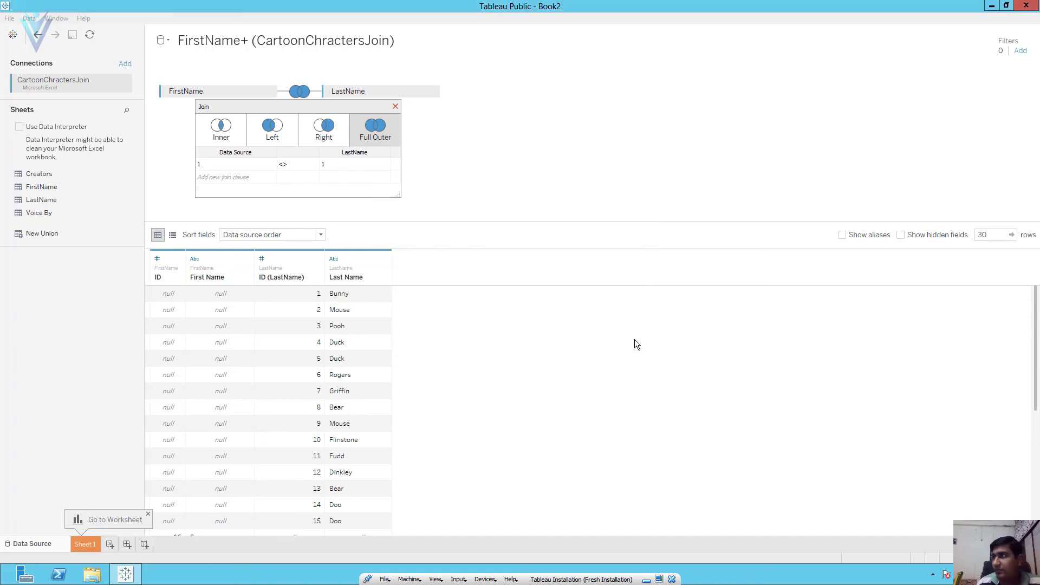